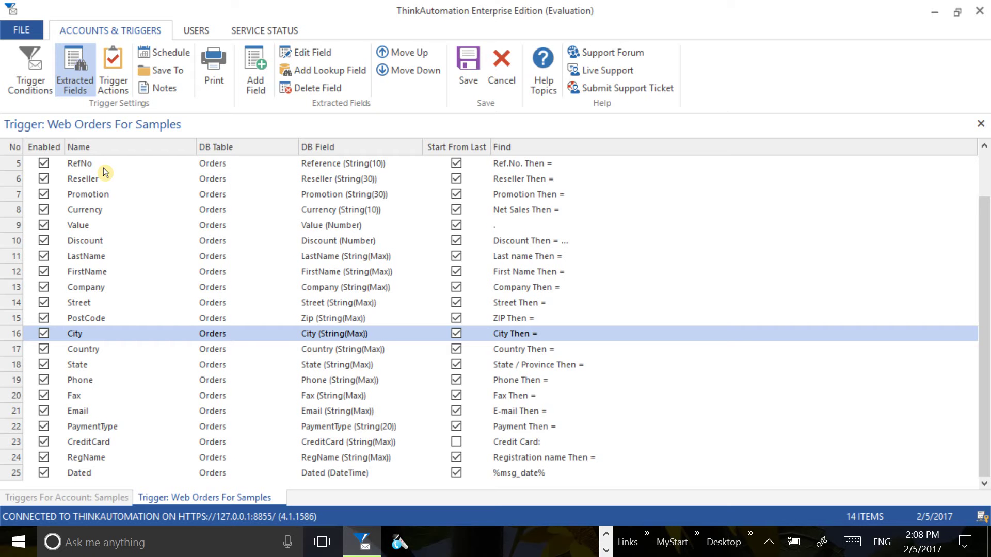
- Show the actions of the Web Orders For Samples trigger and try placing a Set Variable action at the start of the list
{"action": "left_click", "coordinate": [119, 80]}
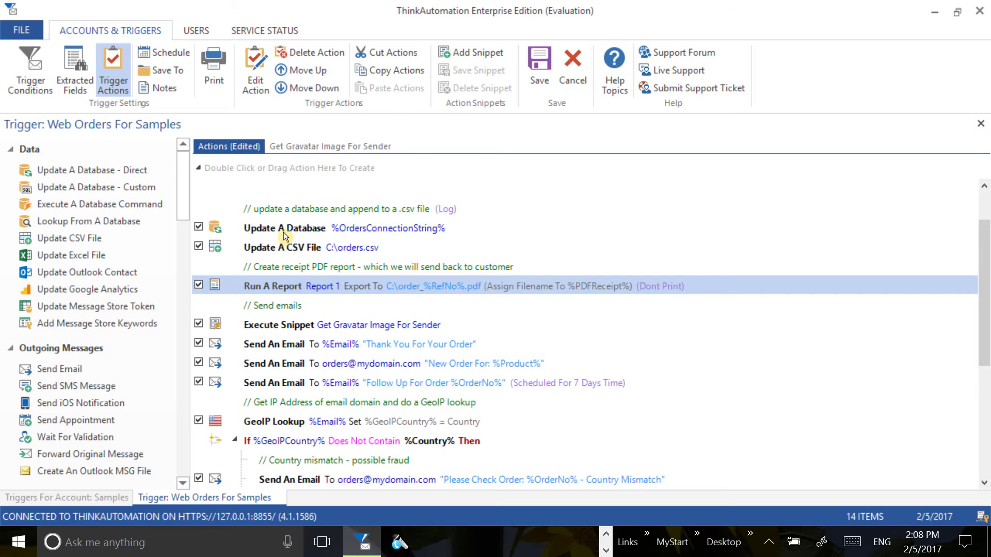
{"action": "scroll", "coordinate": [283, 232], "scroll_direction": "up", "scroll_amount": 1}
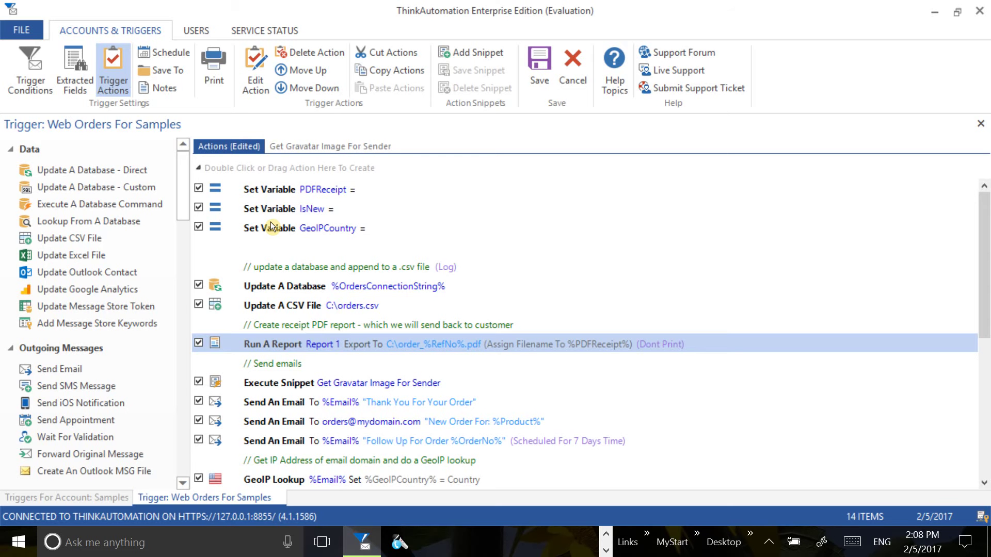
{"action": "left_click_drag", "start_coordinate": [184, 211], "coordinate": [213, 410]}
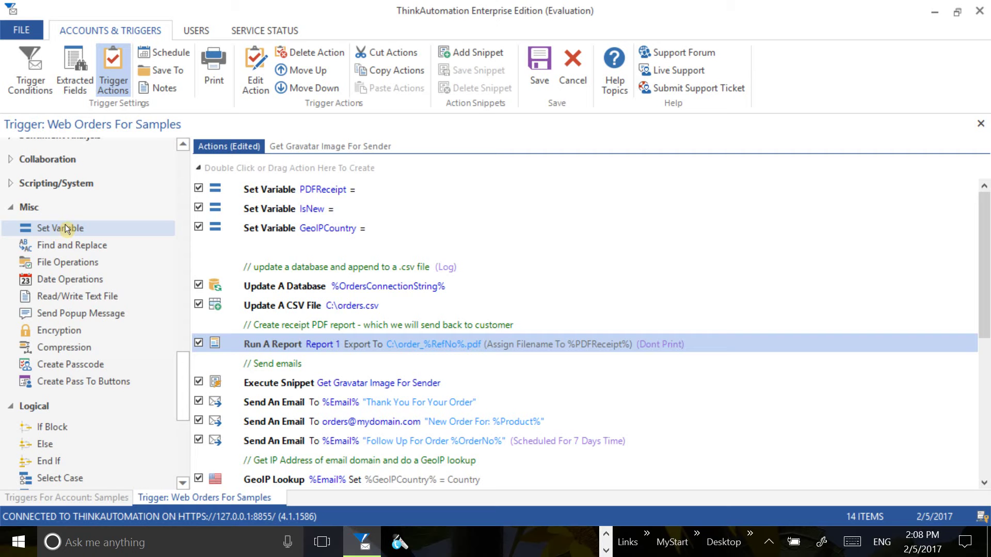
{"action": "left_click_drag", "start_coordinate": [64, 231], "coordinate": [220, 190]}
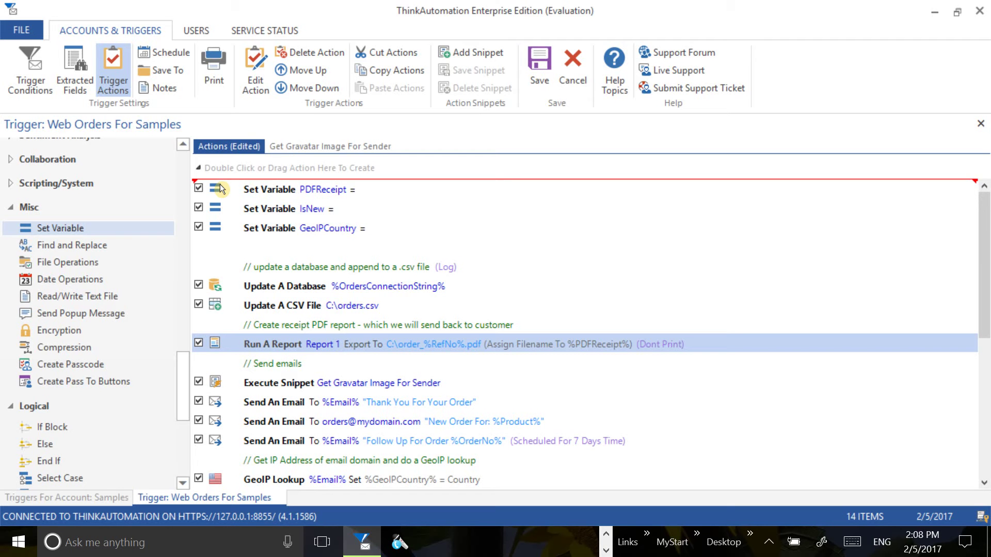
{"action": "left_click_drag", "start_coordinate": [221, 190], "coordinate": [105, 238]}
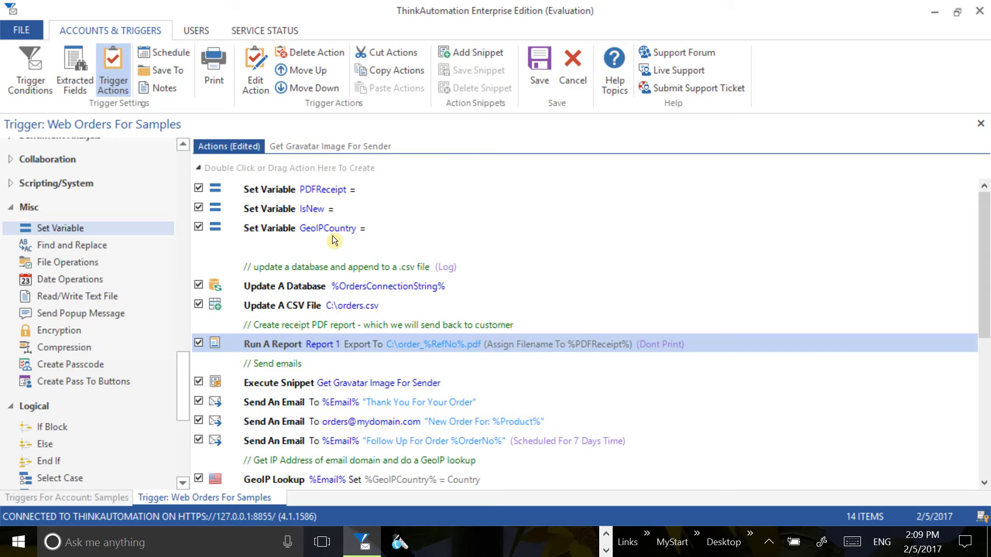
- Review the settings of the PDFReceipt, IsNew and GeoIPCountry Set Variable actions, closing each without changes
{"action": "double_click", "coordinate": [275, 190]}
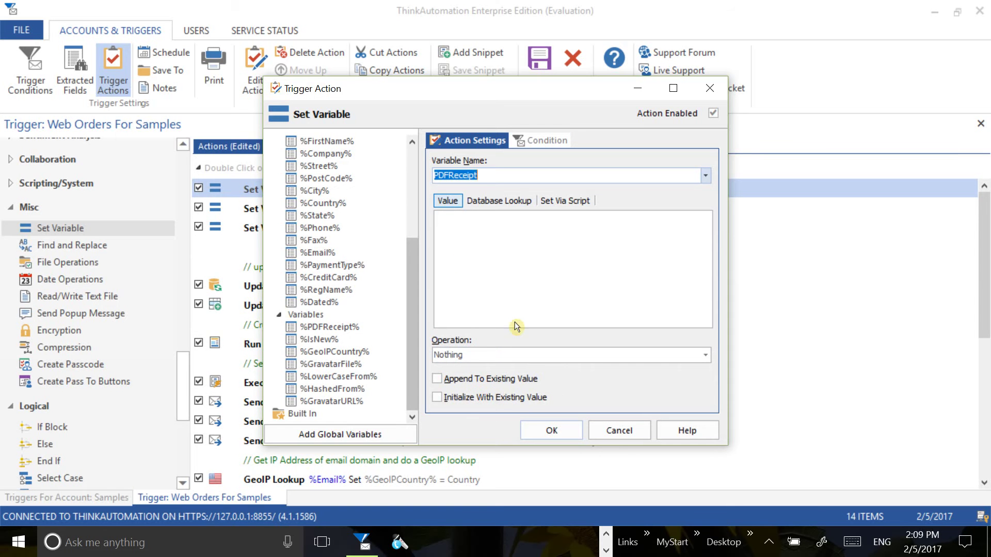
{"action": "left_click", "coordinate": [596, 439]}
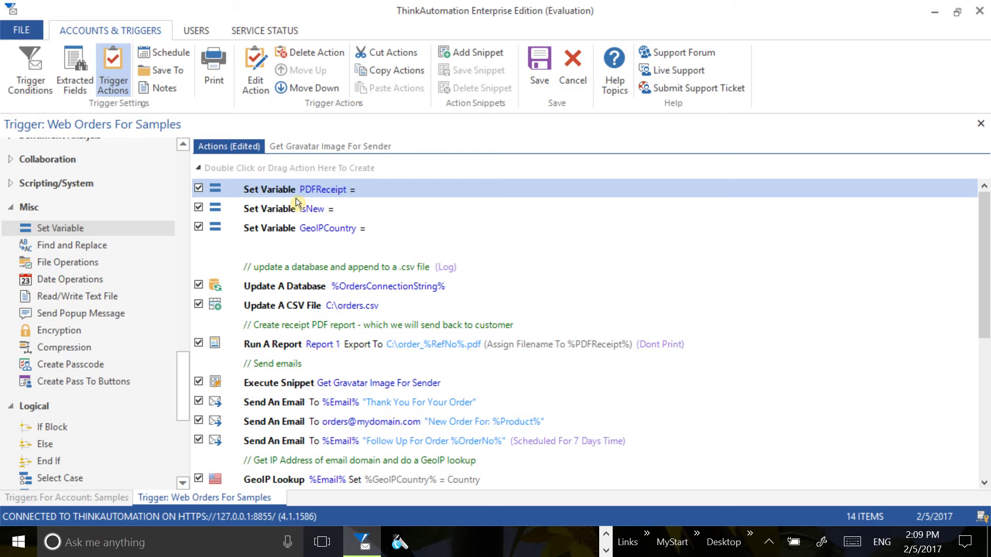
{"action": "left_click", "coordinate": [288, 211]}
{"action": "double_click", "coordinate": [288, 212]}
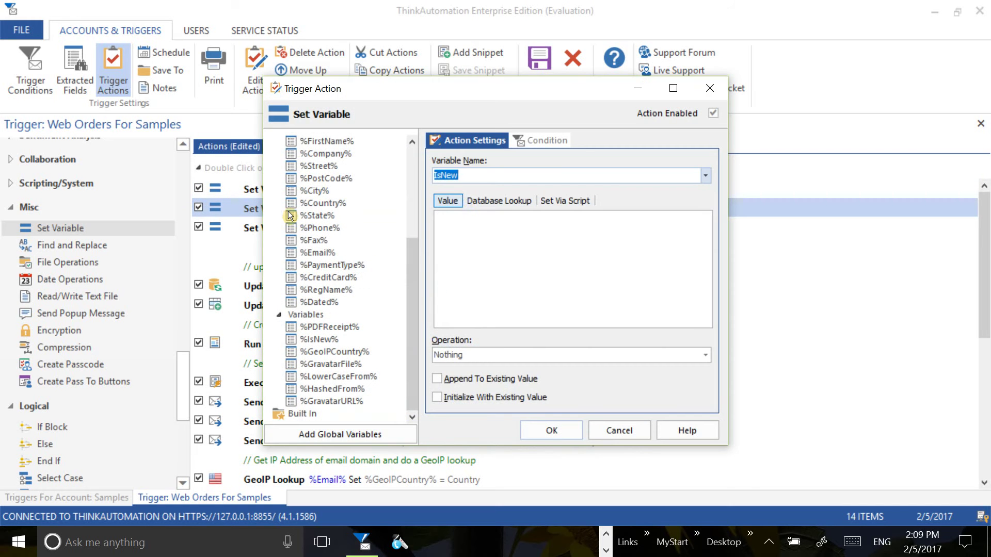
{"action": "left_click", "coordinate": [610, 435]}
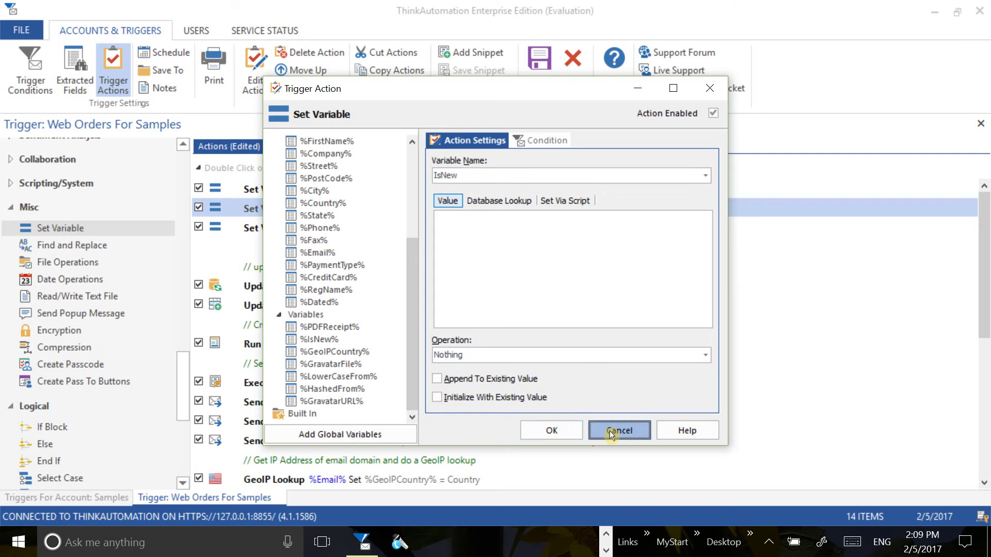
{"action": "double_click", "coordinate": [288, 229]}
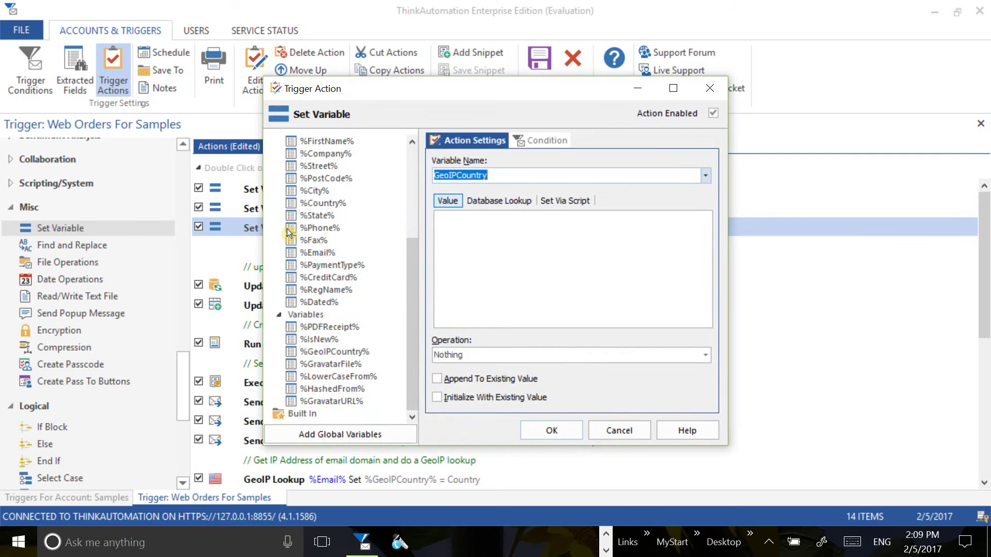
{"action": "left_click", "coordinate": [617, 431]}
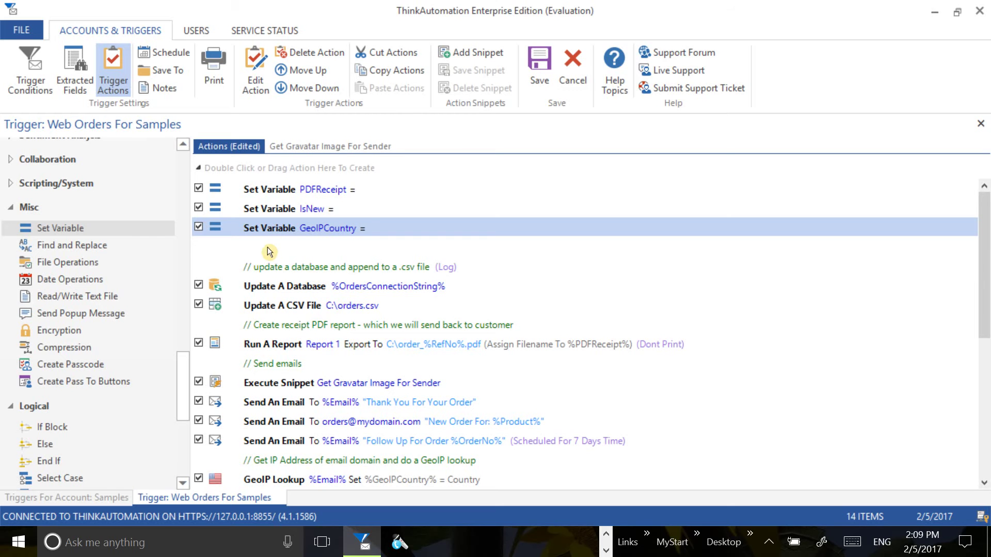
- Disable the PDFReceipt Set Variable action and enable it again
{"action": "left_click", "coordinate": [205, 188]}
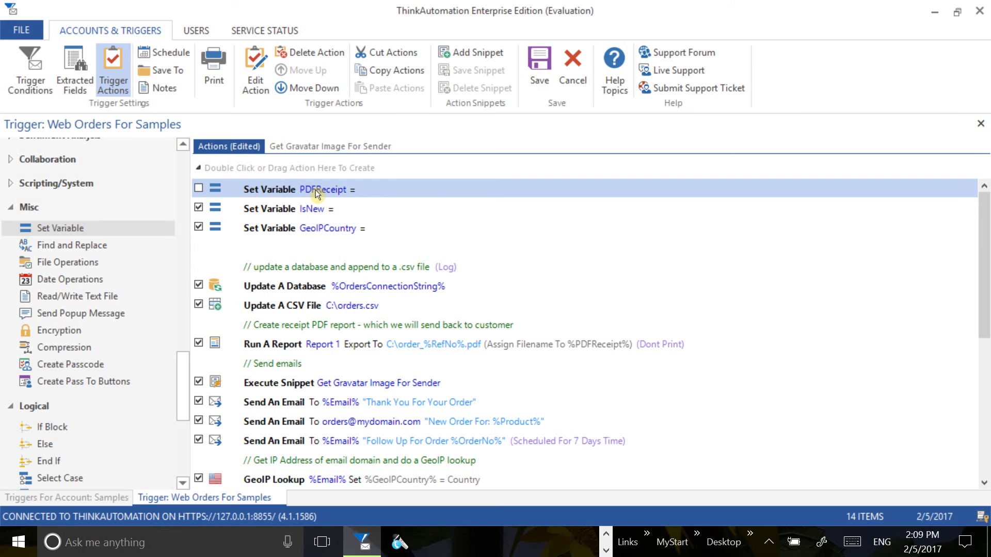
{"action": "left_click", "coordinate": [199, 188]}
- Open the Update A Database action and examine its available extracted fields, variables and built-in fields
{"action": "left_click_drag", "start_coordinate": [184, 370], "coordinate": [191, 137]}
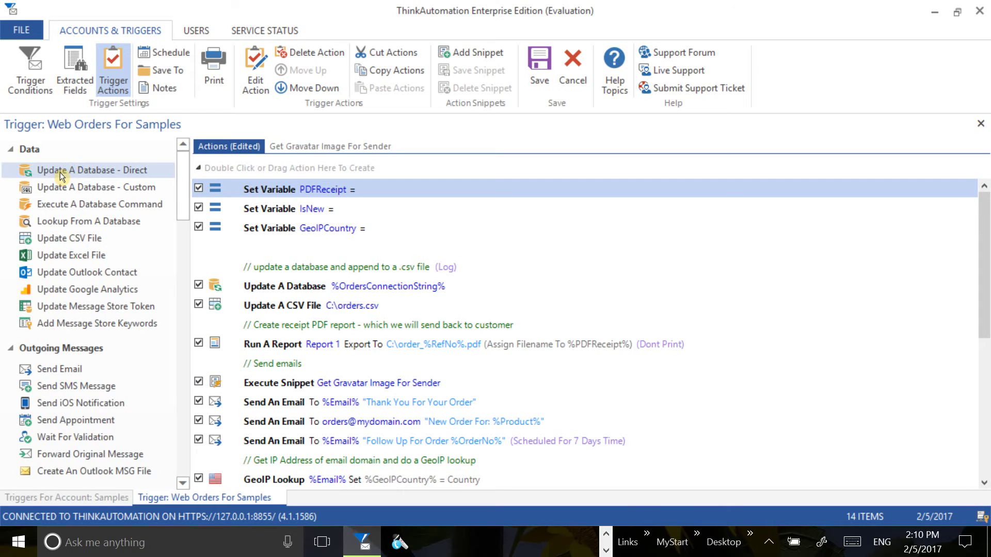
{"action": "double_click", "coordinate": [268, 287]}
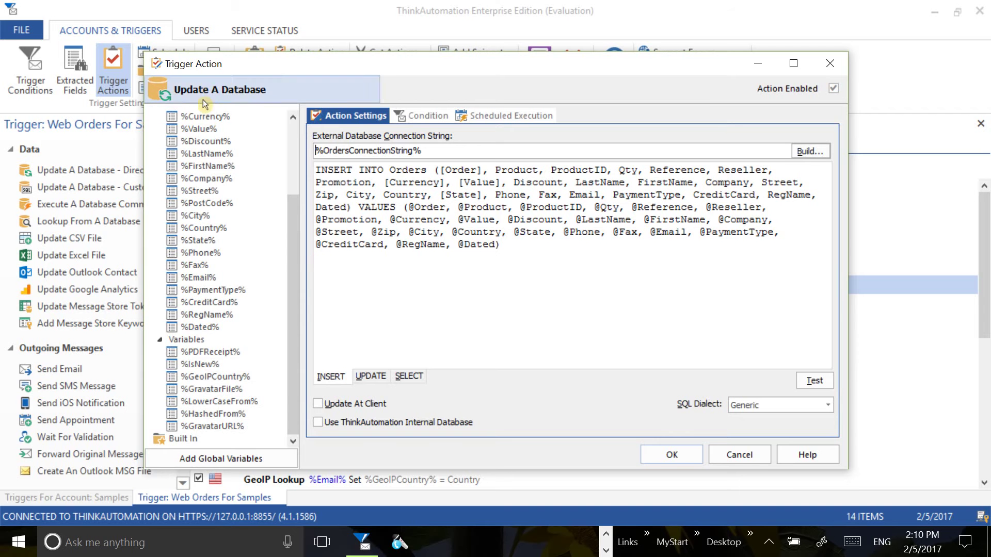
{"action": "left_click_drag", "start_coordinate": [299, 248], "coordinate": [312, 170]}
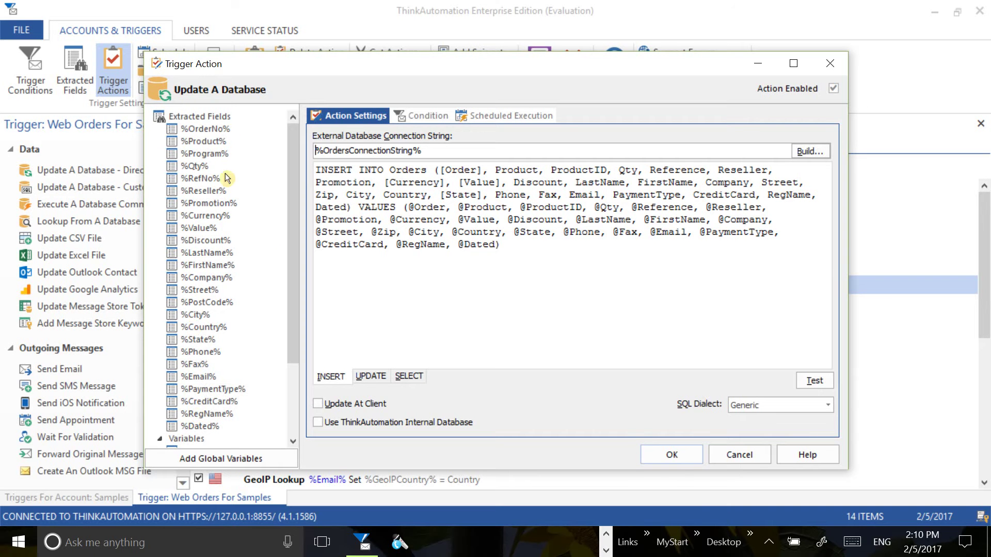
{"action": "scroll", "coordinate": [295, 273], "scroll_direction": "down", "scroll_amount": 1}
{"action": "scroll", "coordinate": [295, 272], "scroll_direction": "down", "scroll_amount": 2}
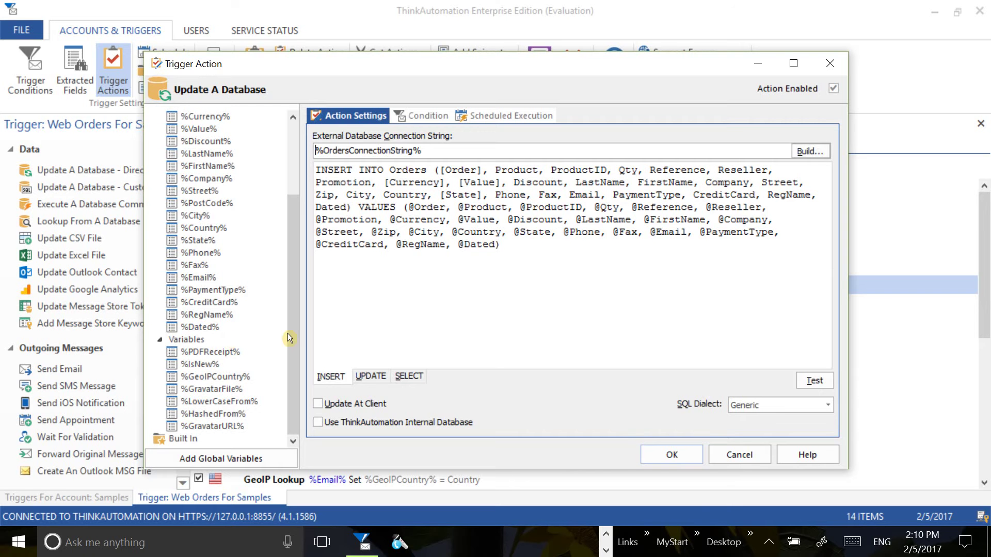
{"action": "double_click", "coordinate": [189, 440]}
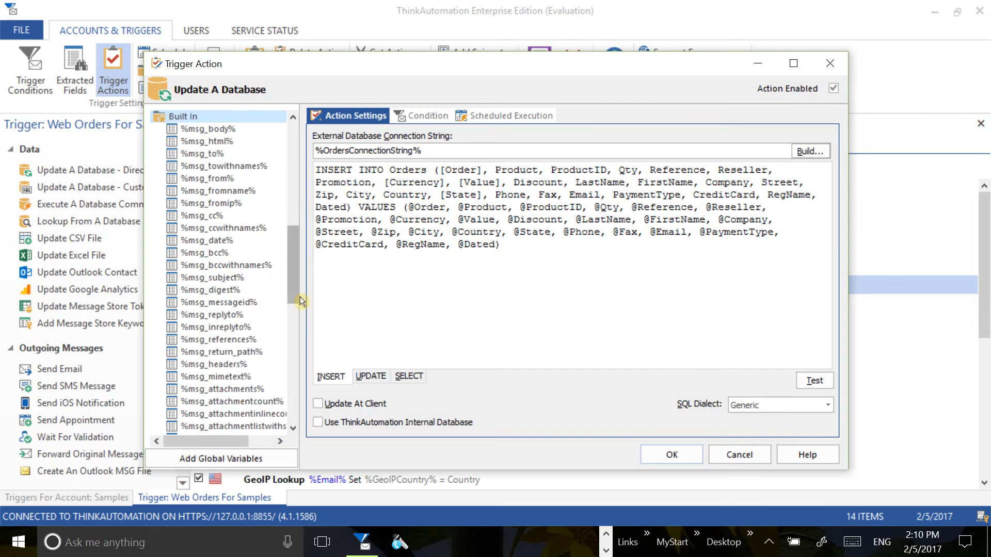
{"action": "mouse_move", "coordinate": [296, 296]}
{"action": "left_mouse_down"}
{"action": "mouse_move", "coordinate": [303, 252]}
{"action": "mouse_move", "coordinate": [295, 282]}
{"action": "left_mouse_up"}
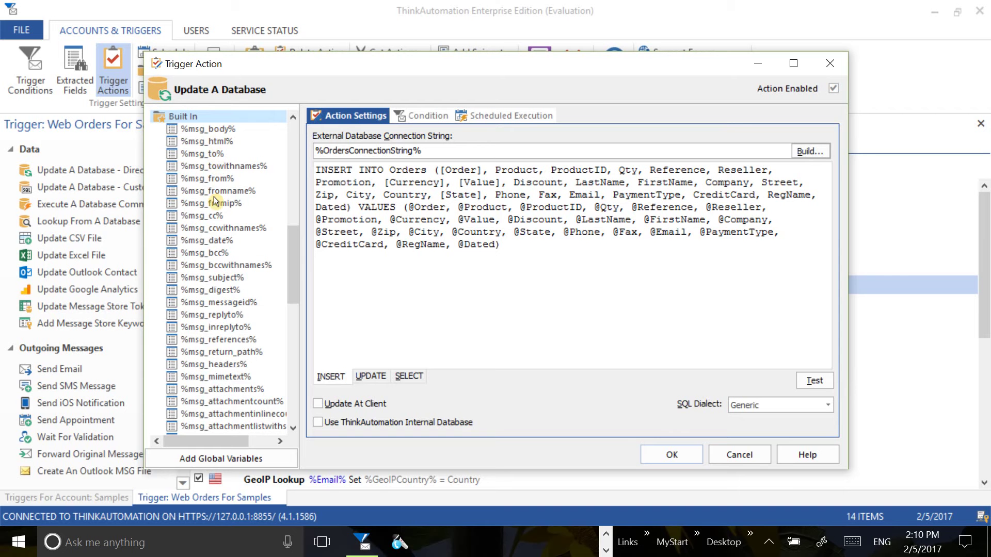
{"action": "left_click_drag", "start_coordinate": [292, 279], "coordinate": [265, 382]}
{"action": "scroll", "coordinate": [242, 196], "scroll_direction": "up", "scroll_amount": 1}
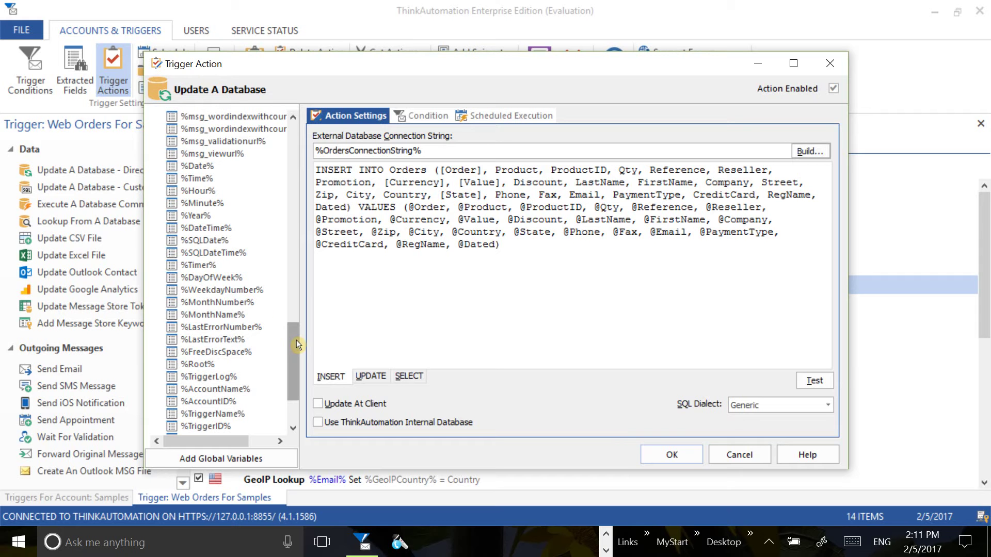
{"action": "left_click_drag", "start_coordinate": [298, 380], "coordinate": [310, 416]}
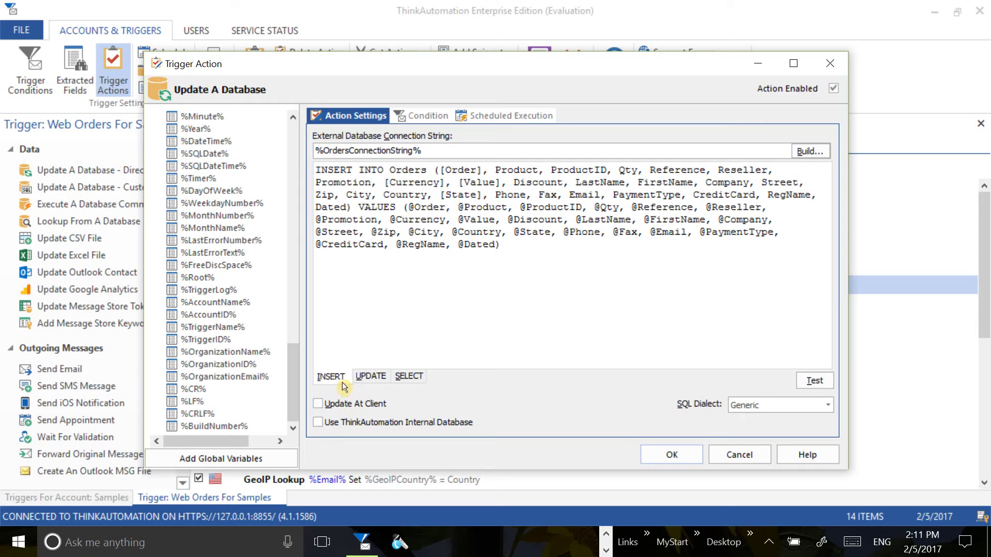
- Examine the database action's INSERT, UPDATE and SELECT statements and the available SQL dialects
{"action": "left_click", "coordinate": [372, 377]}
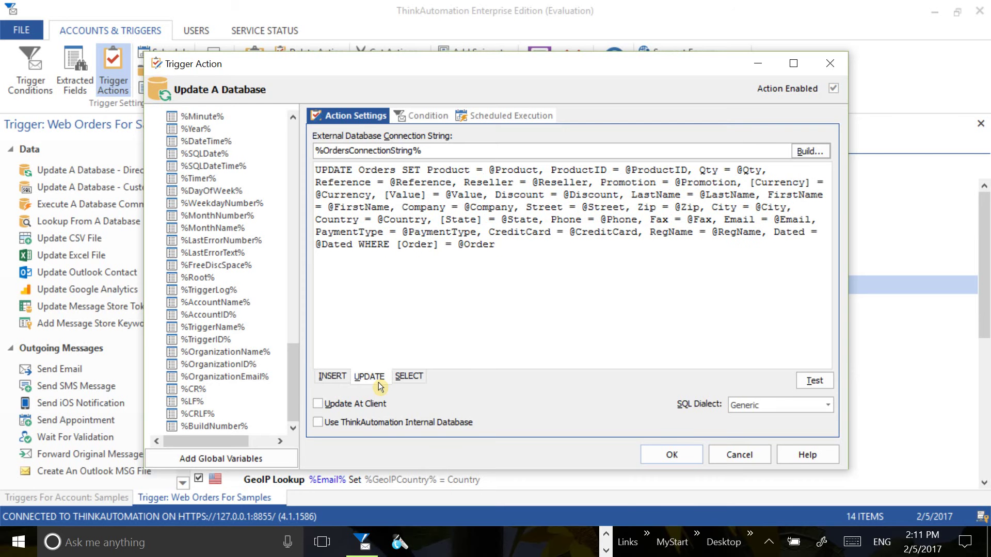
{"action": "left_click", "coordinate": [422, 380]}
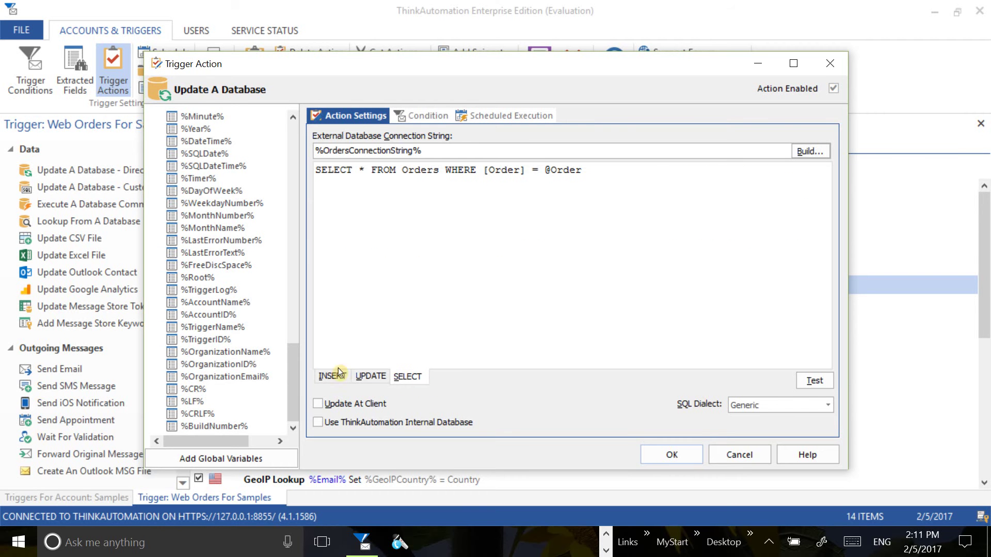
{"action": "left_click", "coordinate": [341, 381]}
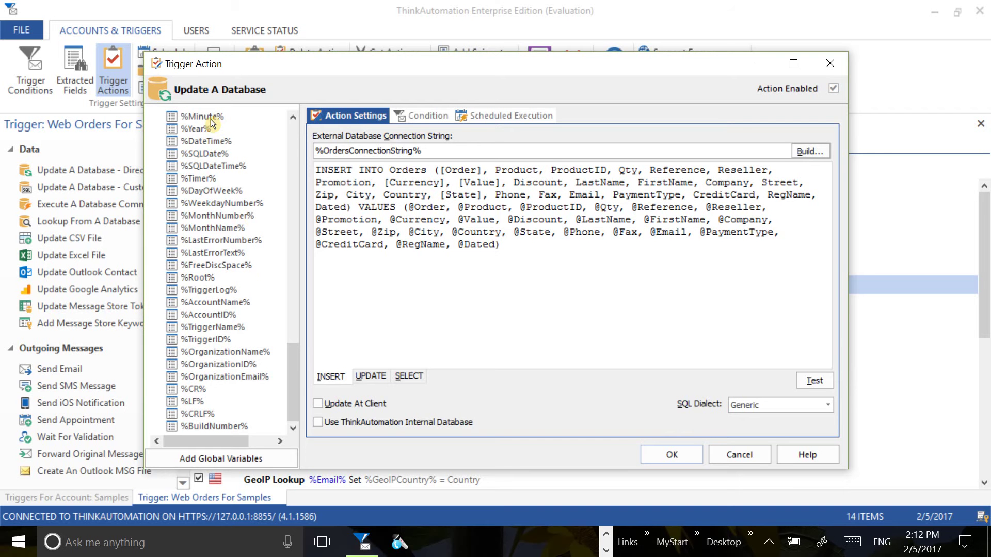
{"action": "left_click_drag", "start_coordinate": [294, 367], "coordinate": [269, 105]}
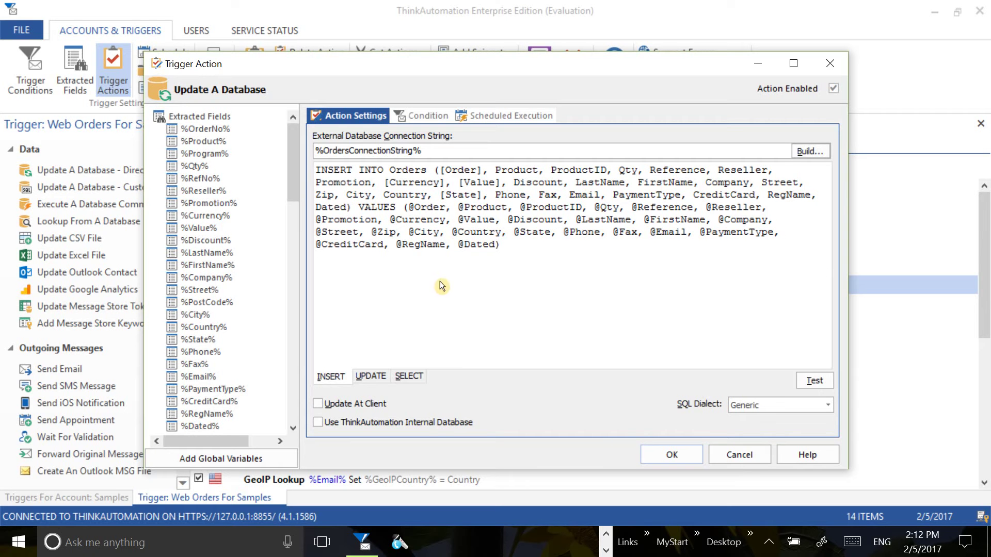
{"action": "left_click", "coordinate": [377, 378]}
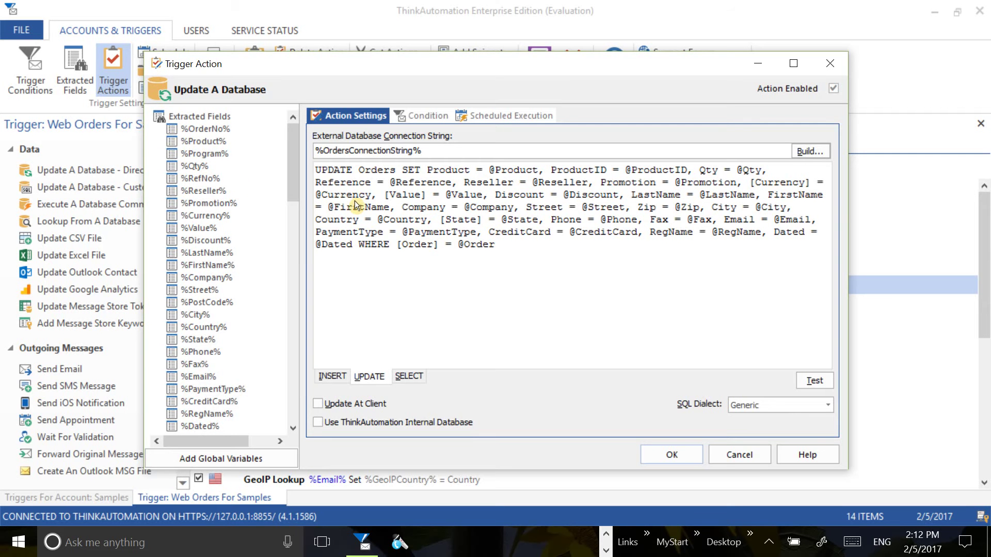
{"action": "left_click", "coordinate": [411, 378]}
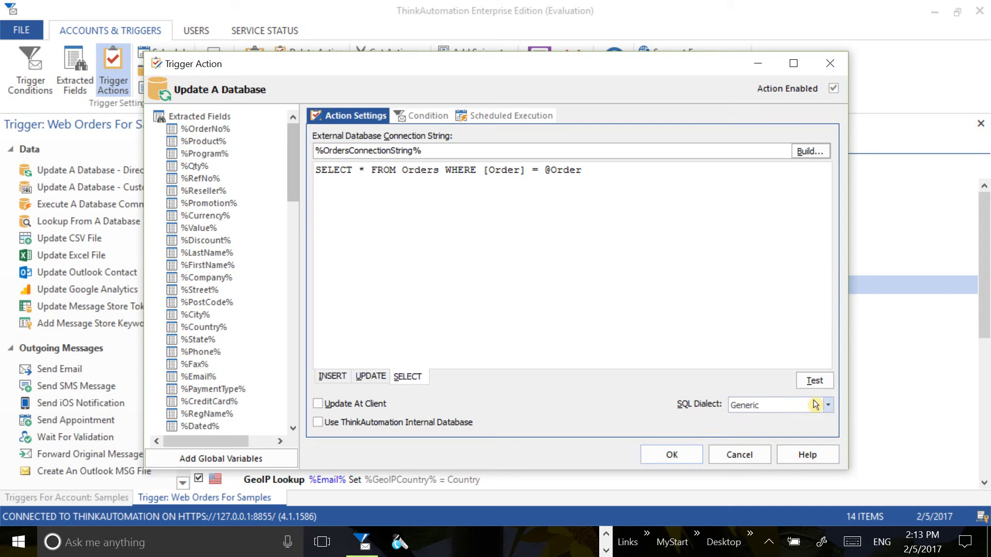
{"action": "left_click", "coordinate": [831, 404]}
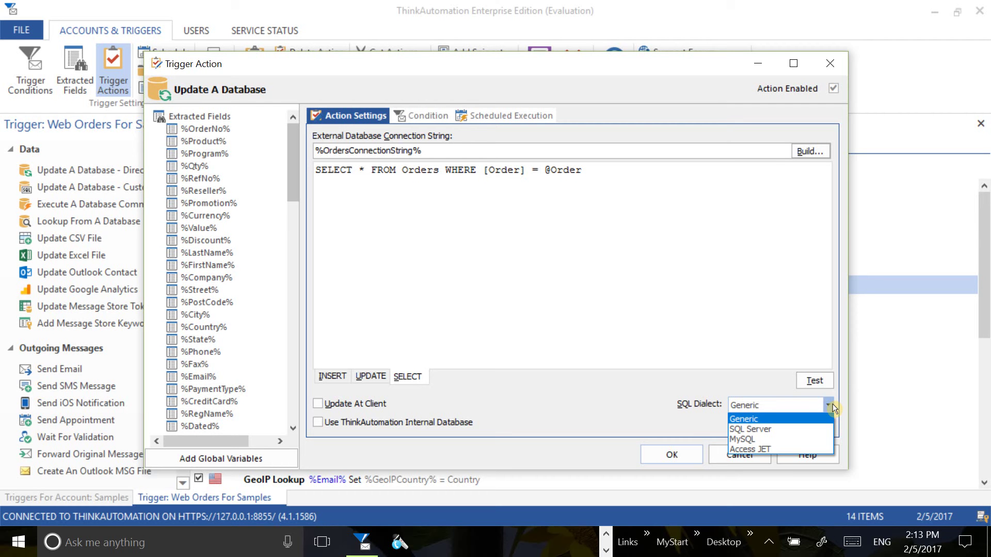
{"action": "left_click", "coordinate": [832, 404]}
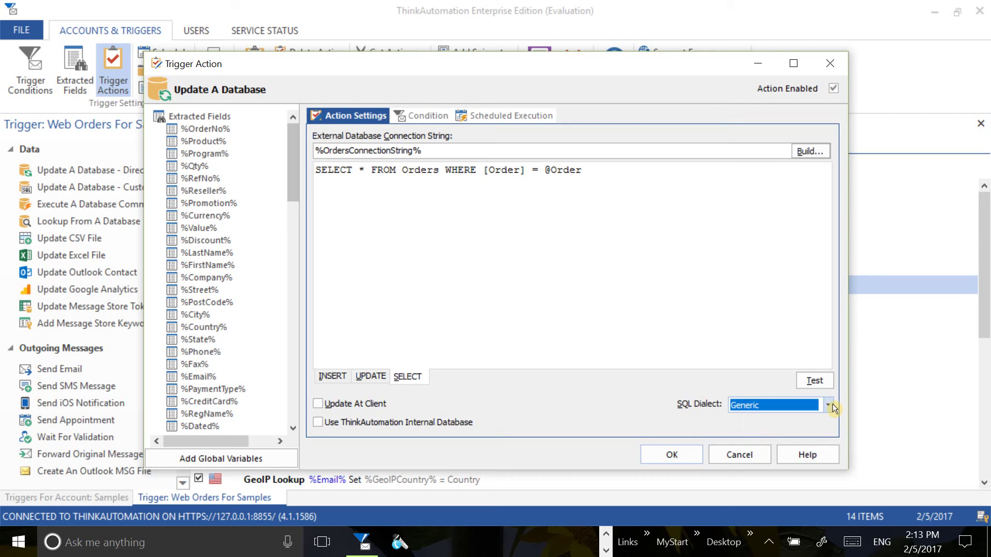
- Check the database action's condition and scheduled execution options, return to its INSERT statement, and close it without saving changes
{"action": "left_click", "coordinate": [416, 117]}
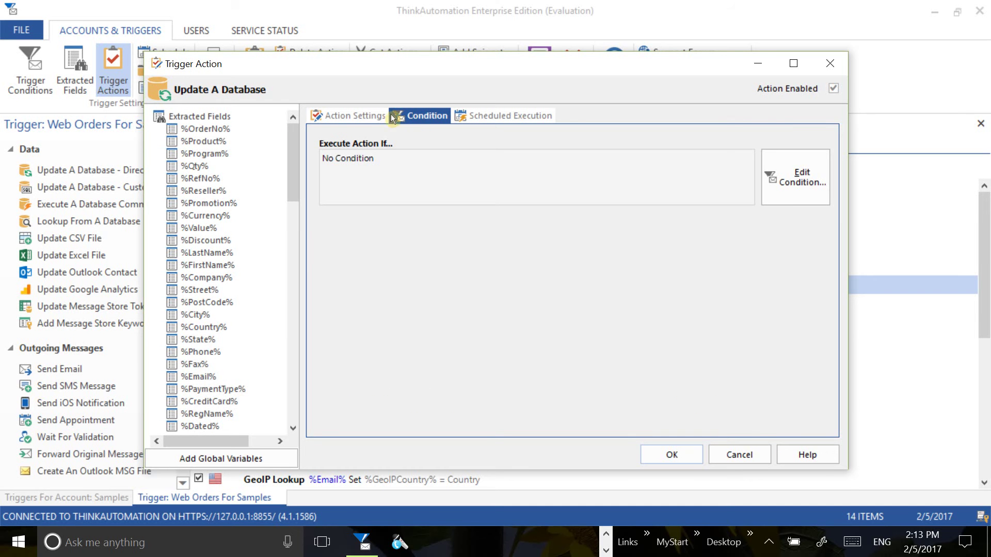
{"action": "left_click", "coordinate": [523, 115]}
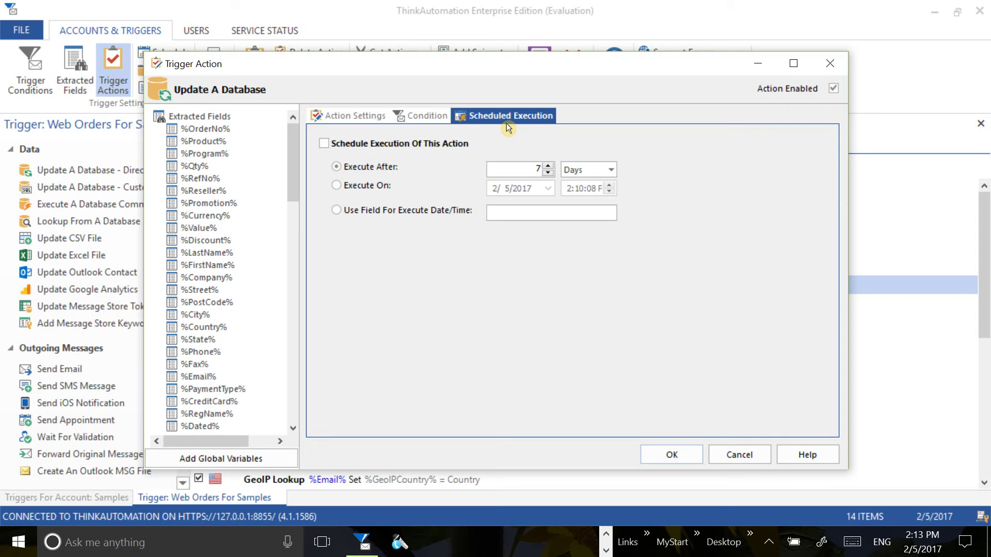
{"action": "left_click", "coordinate": [328, 147]}
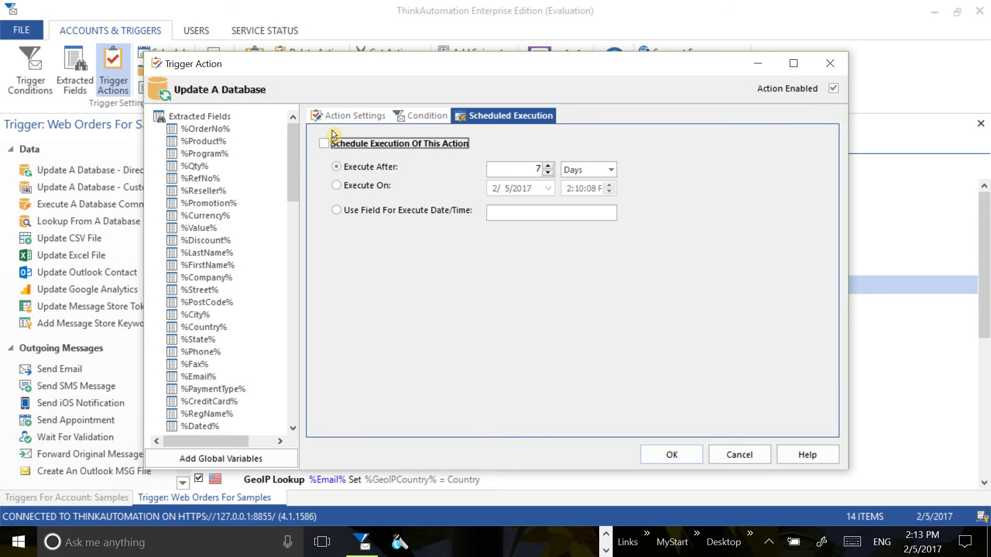
{"action": "left_click", "coordinate": [341, 116]}
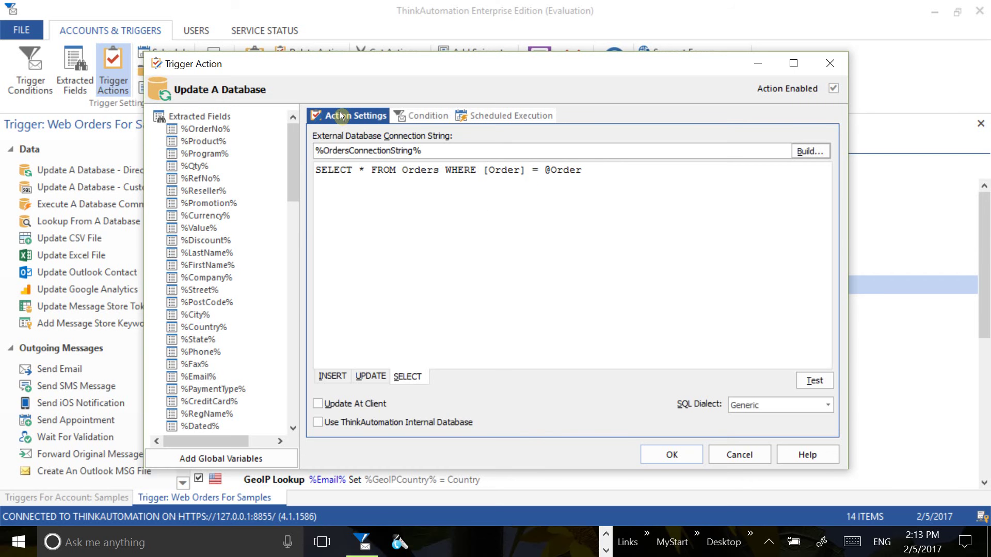
{"action": "left_click", "coordinate": [338, 378]}
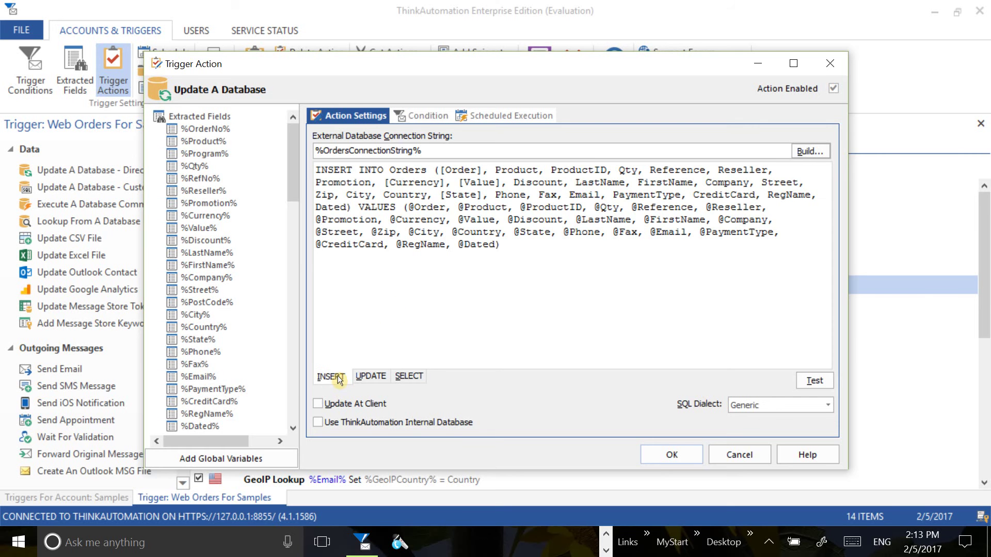
{"action": "left_click", "coordinate": [738, 456]}
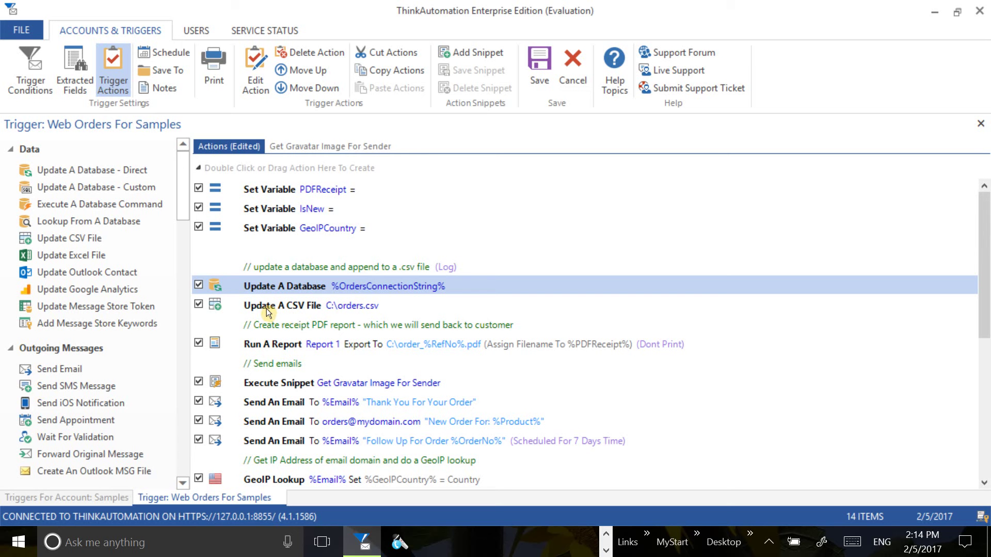
- Open the Update A CSV File action and examine its available file formats and field delimiters
{"action": "double_click", "coordinate": [317, 306]}
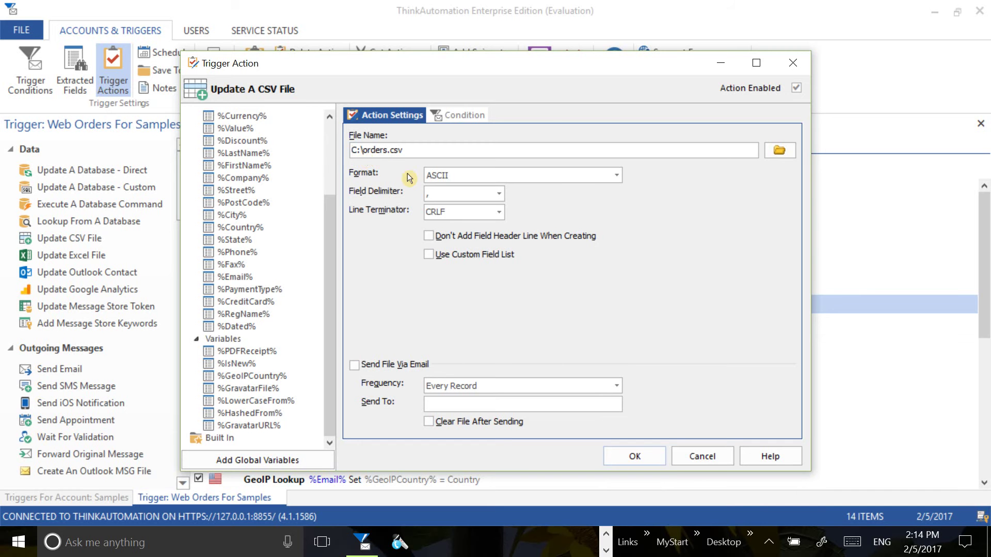
{"action": "left_click", "coordinate": [617, 176]}
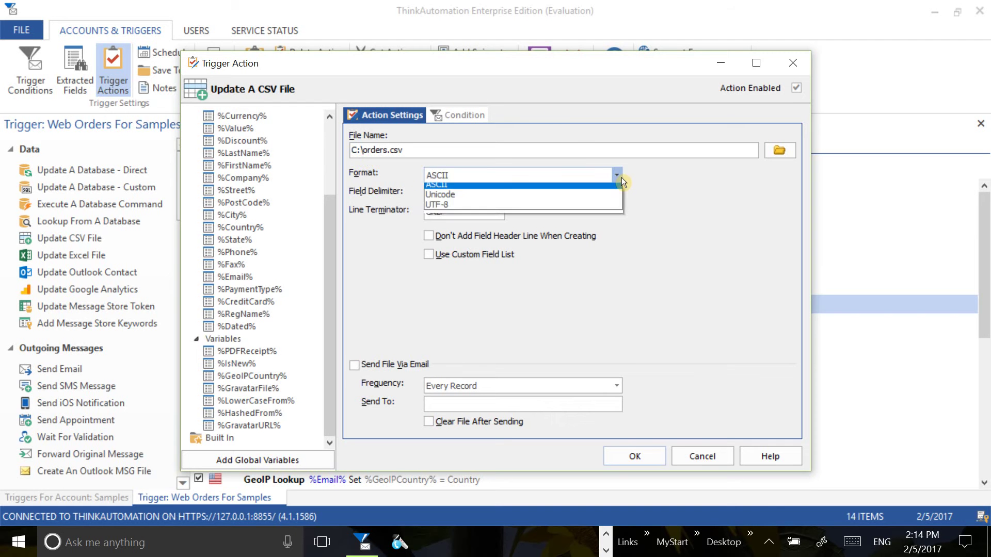
{"action": "left_click", "coordinate": [621, 178]}
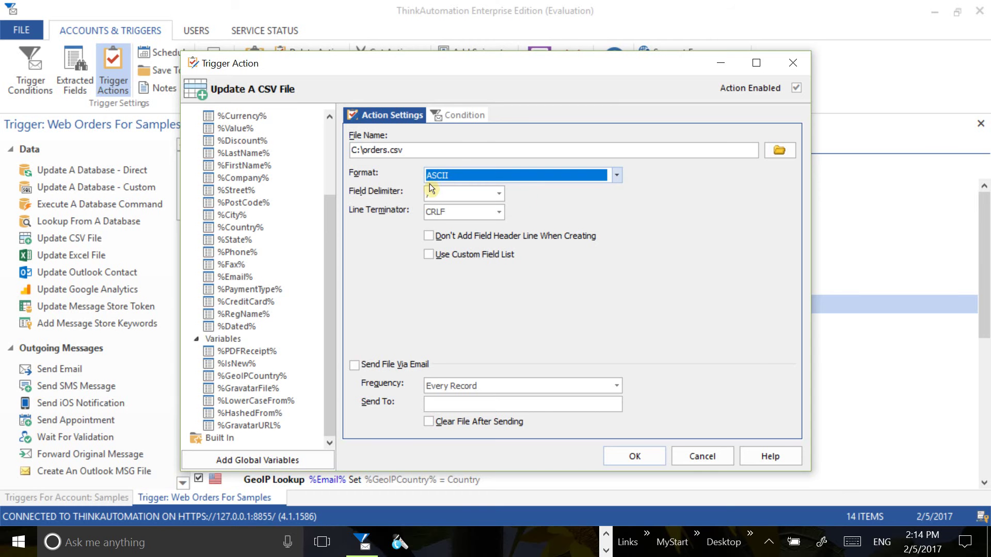
{"action": "left_click", "coordinate": [500, 194]}
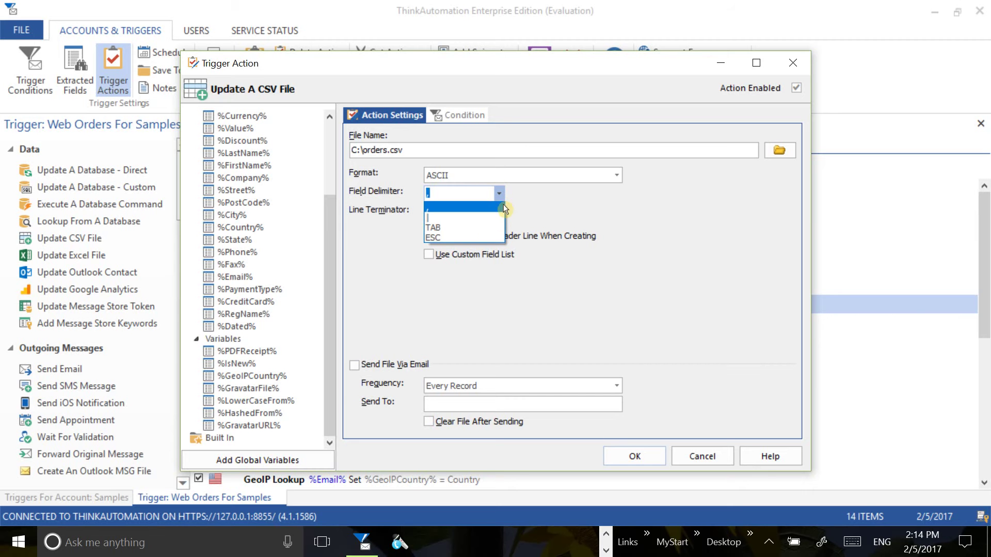
{"action": "left_click", "coordinate": [504, 194]}
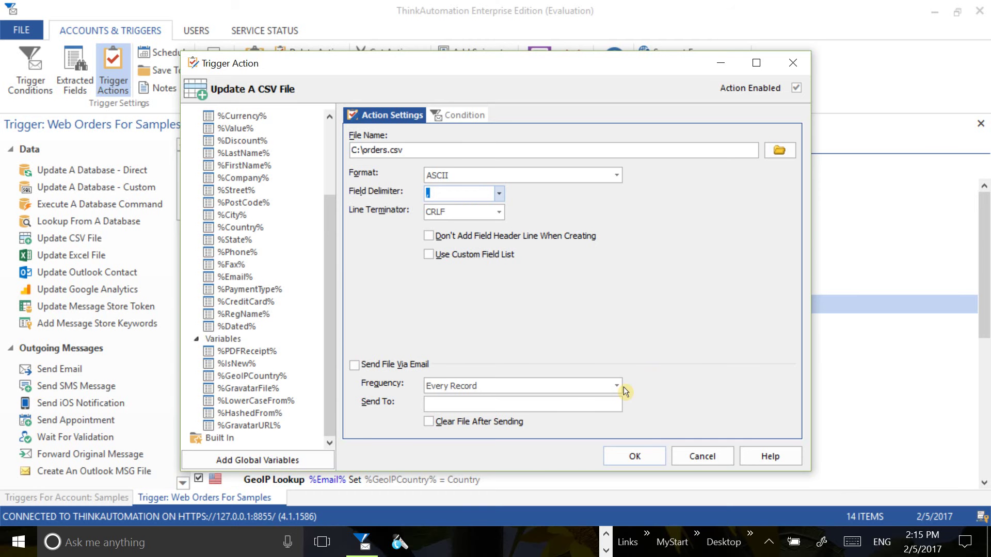
- Enable sending the CSV file via email, check the frequency options, and close the action without saving changes
{"action": "left_click", "coordinate": [355, 366]}
{"action": "left_click", "coordinate": [620, 387]}
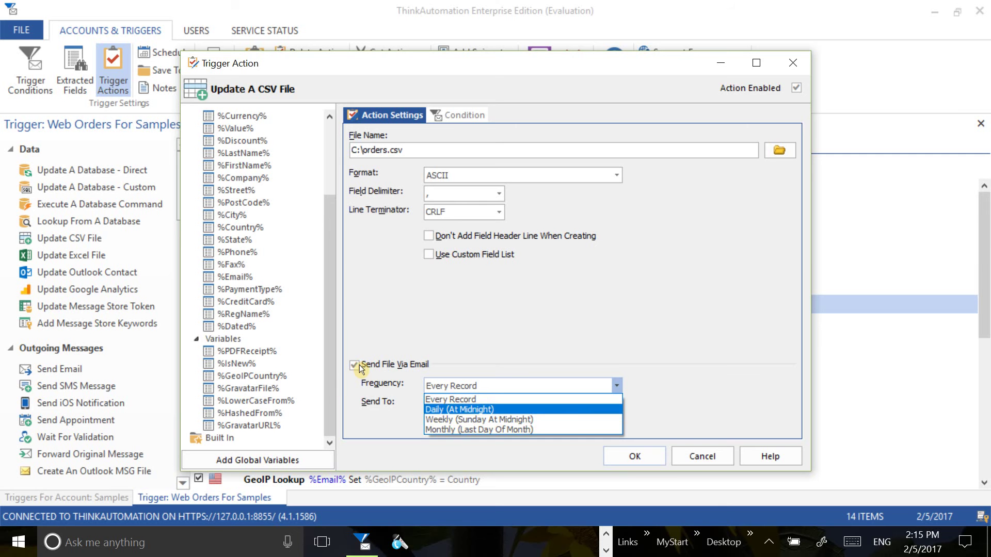
{"action": "key", "text": "Escape"}
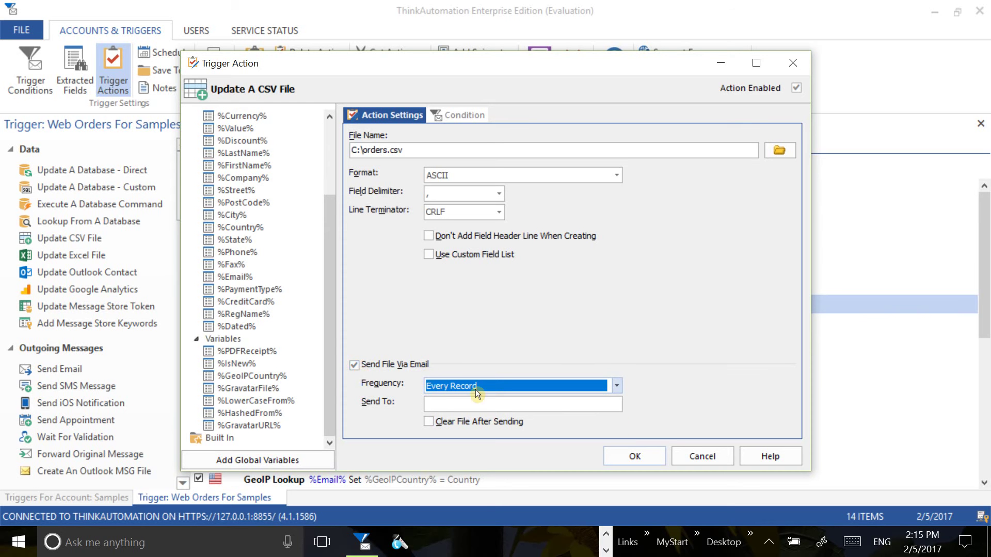
{"action": "left_click", "coordinate": [702, 457]}
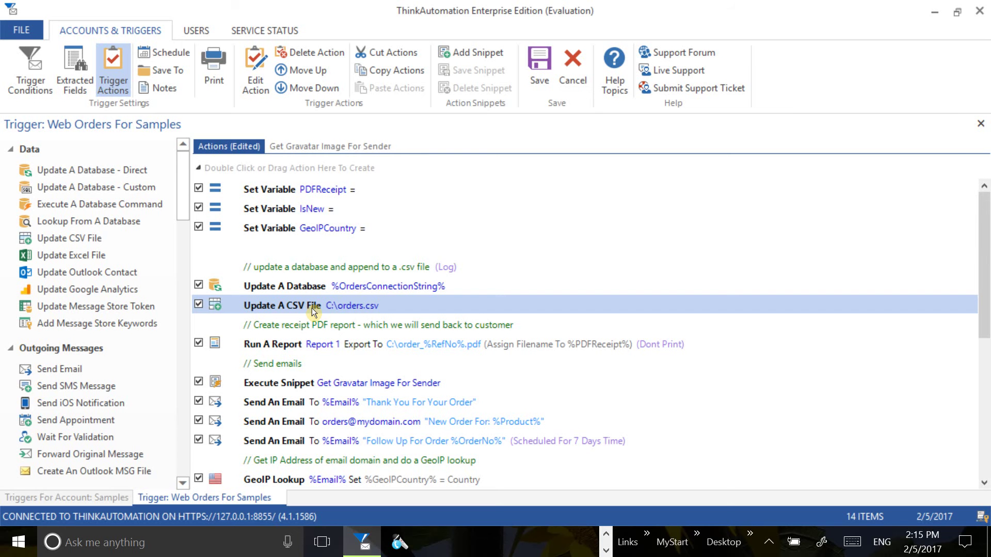
- Open the Run A Report action and examine its available extracted fields, variables and built-in fields
{"action": "double_click", "coordinate": [282, 351]}
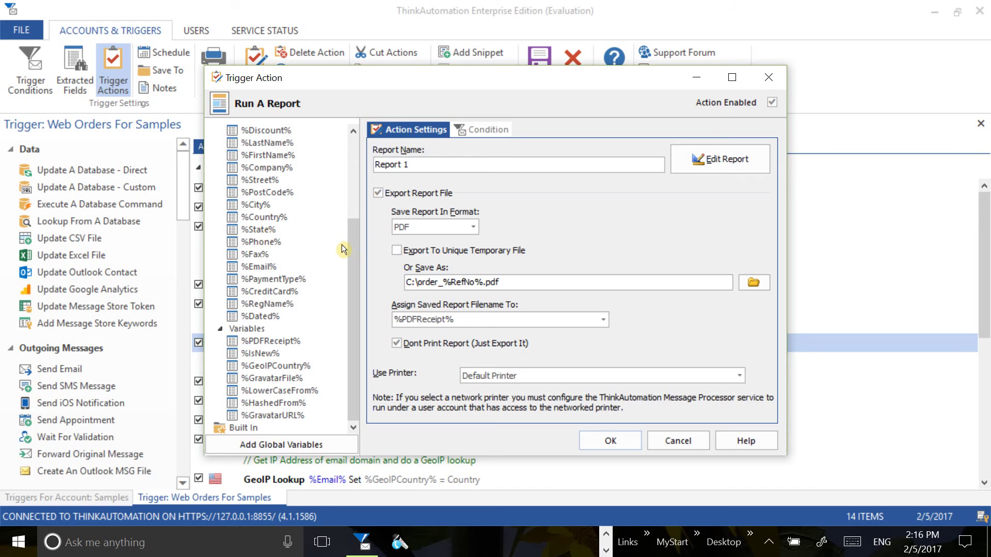
{"action": "left_click_drag", "start_coordinate": [353, 248], "coordinate": [354, 137]}
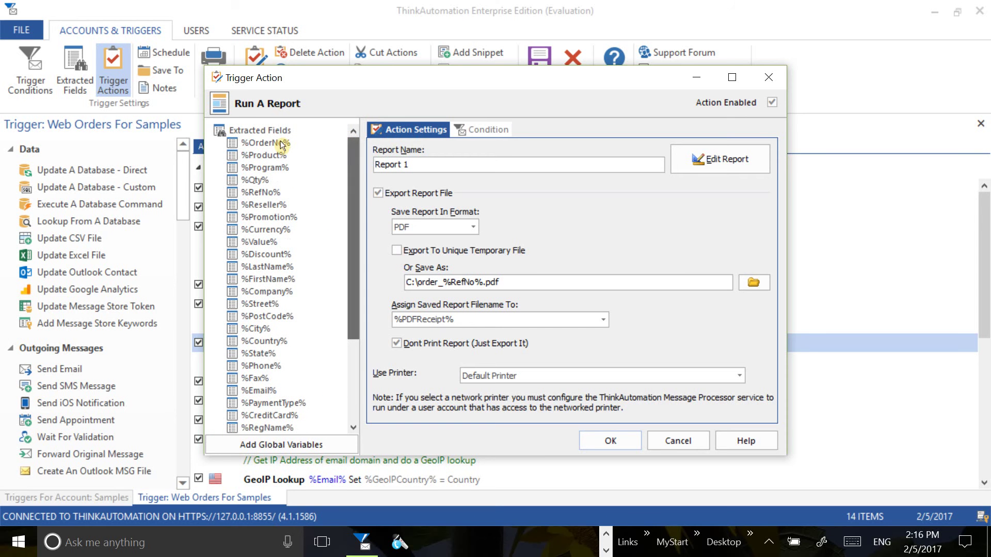
{"action": "left_click_drag", "start_coordinate": [357, 187], "coordinate": [349, 274]}
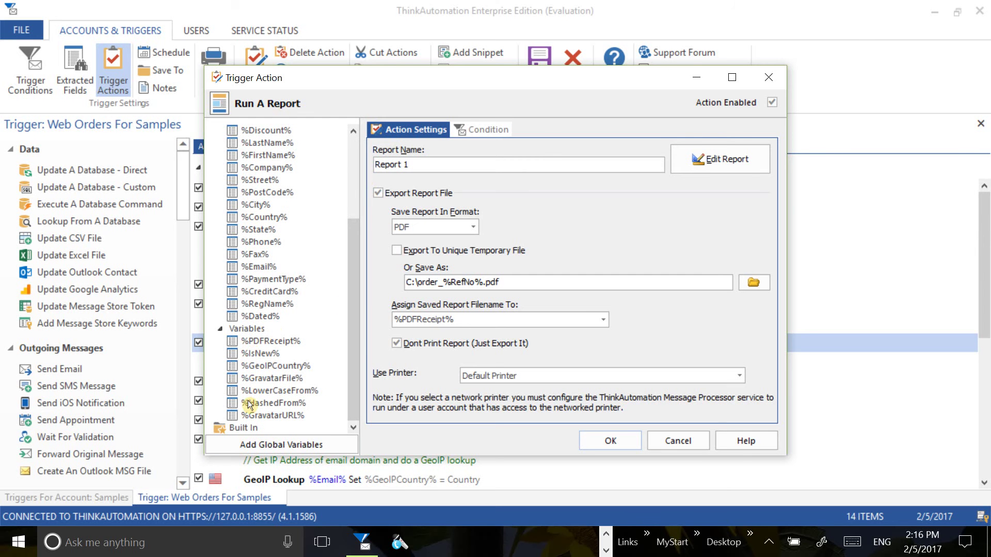
{"action": "double_click", "coordinate": [225, 428]}
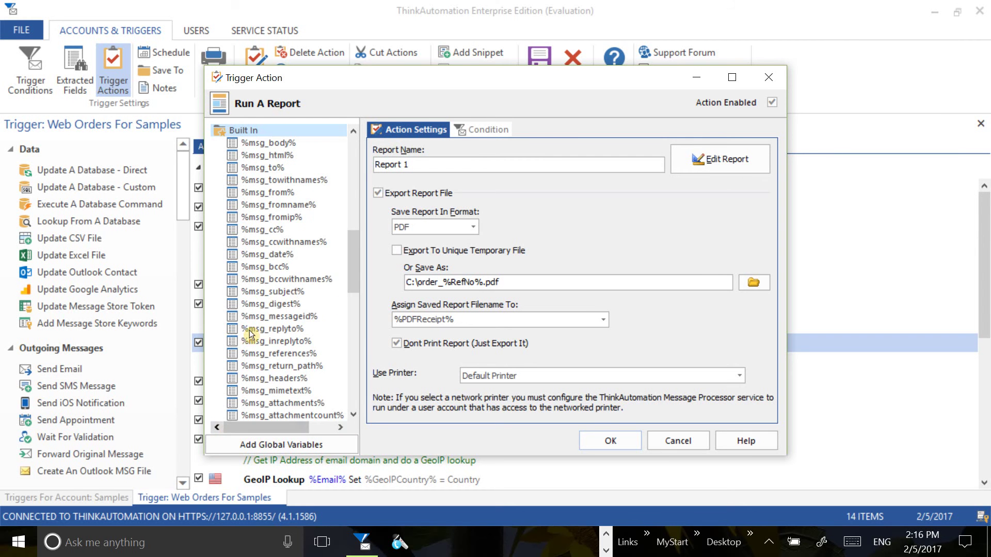
{"action": "left_click_drag", "start_coordinate": [354, 265], "coordinate": [363, 169]}
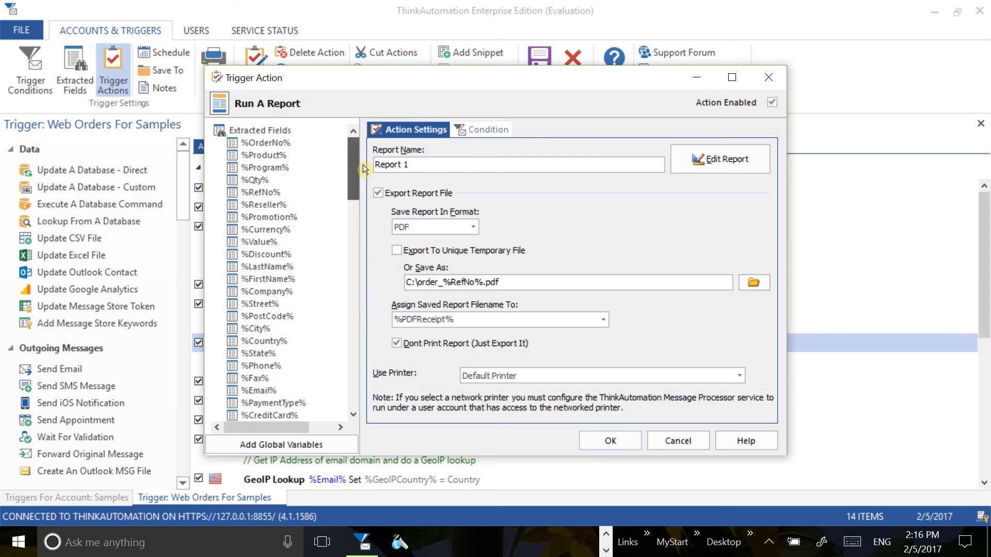
{"action": "left_click", "coordinate": [405, 131]}
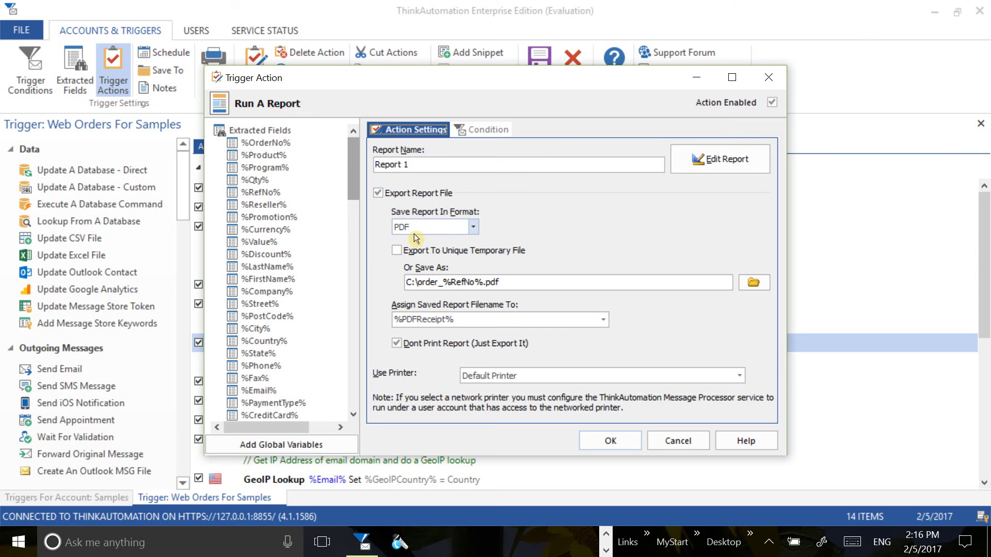
- Check the report's export formats, keeping PDF, and review the option to export to a unique temporary file
{"action": "left_click", "coordinate": [477, 227]}
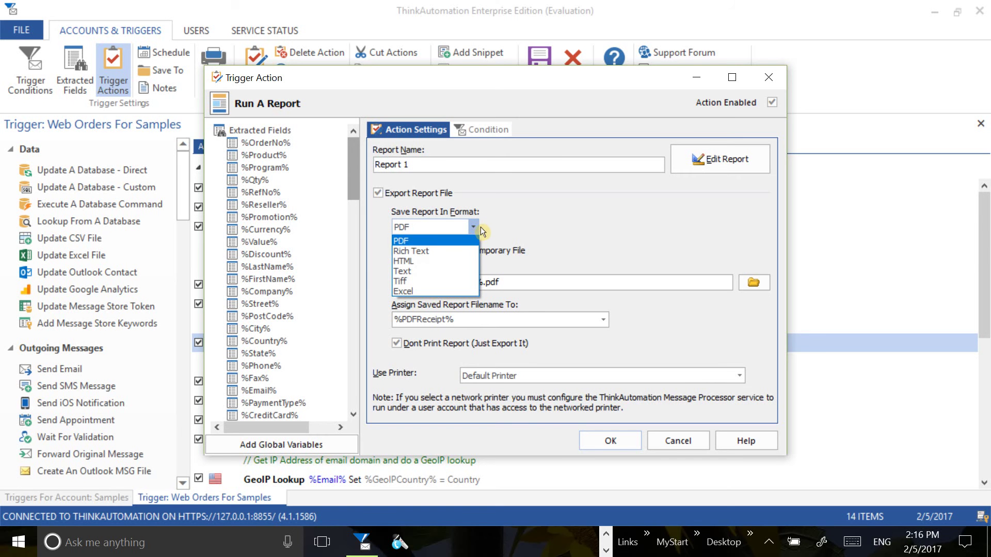
{"action": "left_click", "coordinate": [449, 240]}
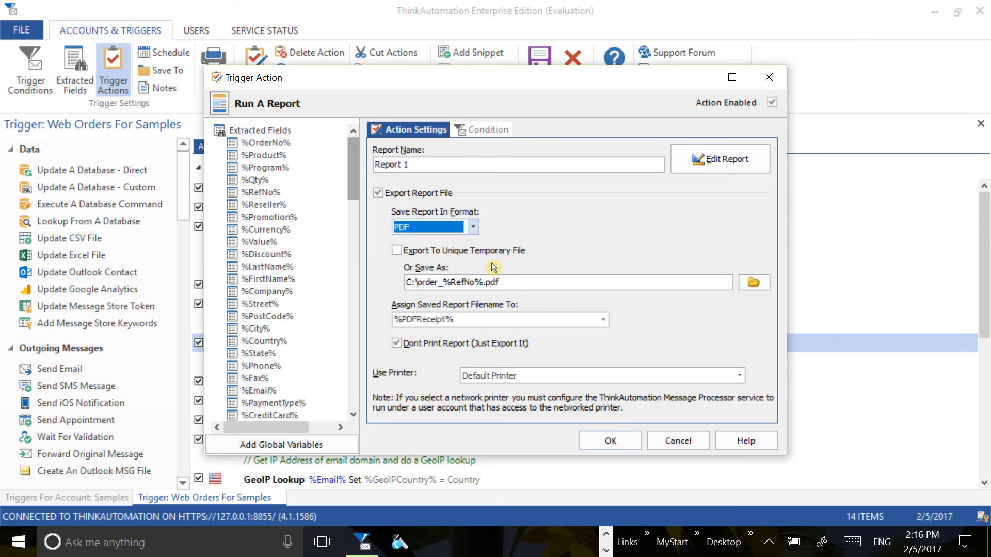
{"action": "left_click", "coordinate": [407, 253]}
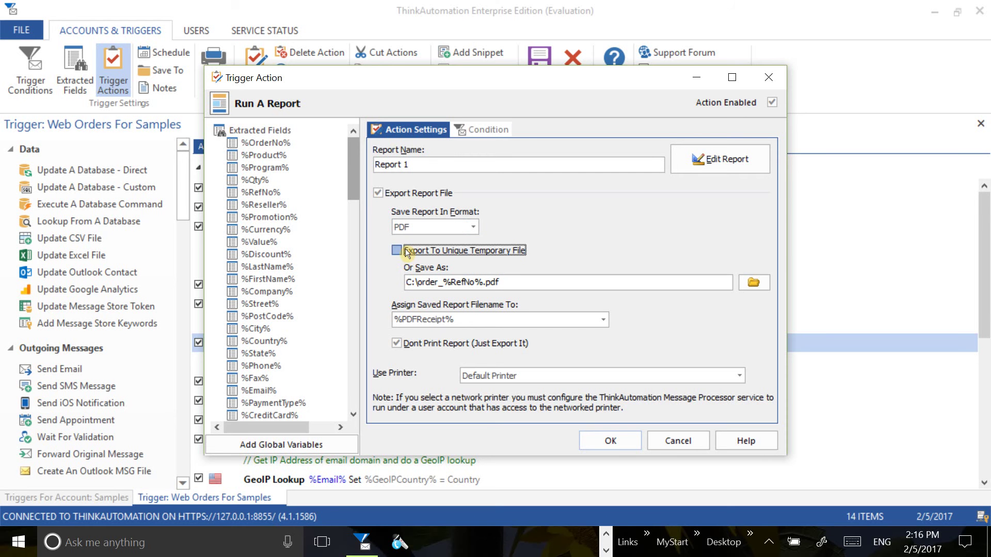
{"action": "left_click", "coordinate": [404, 254]}
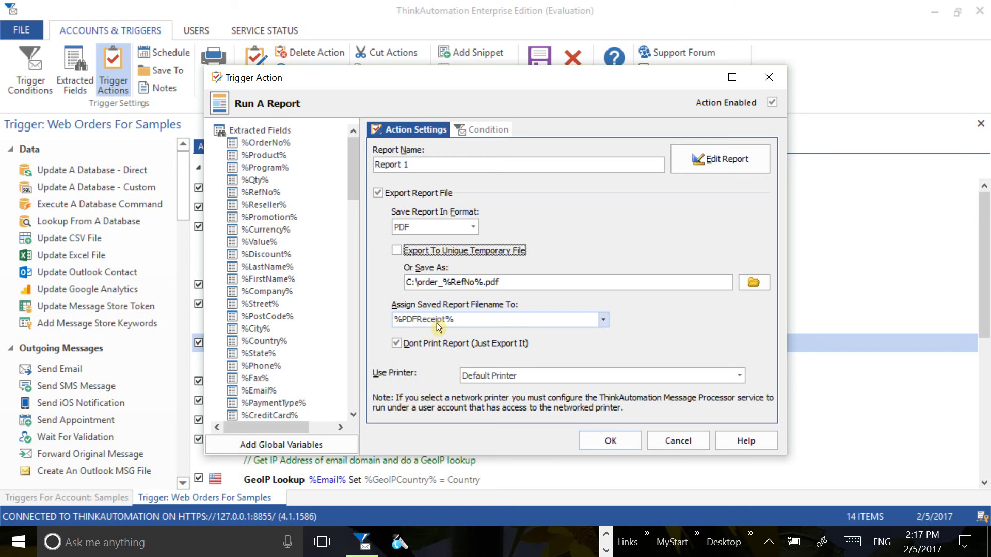
- Examine the variables available for the saved report filename and the printer choices, keeping %PDFReceipt% and Default Printer
{"action": "left_click", "coordinate": [607, 326]}
{"action": "left_click", "coordinate": [607, 327]}
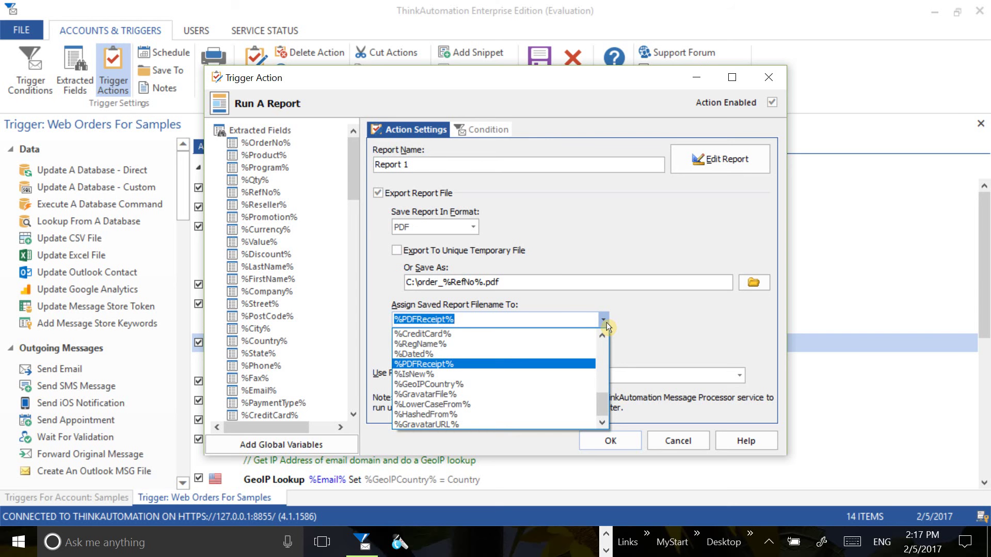
{"action": "left_click", "coordinate": [603, 319]}
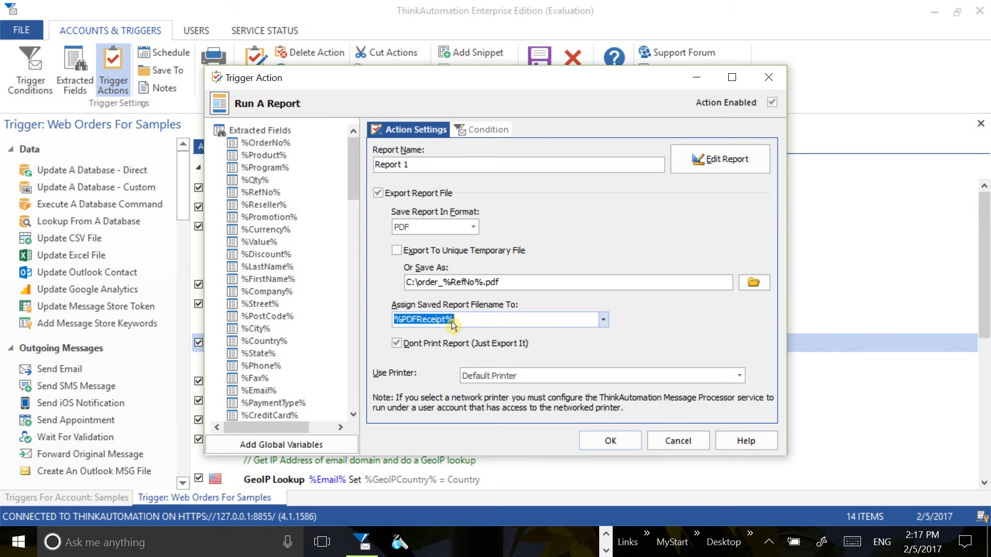
{"action": "left_click_drag", "start_coordinate": [354, 186], "coordinate": [364, 216]}
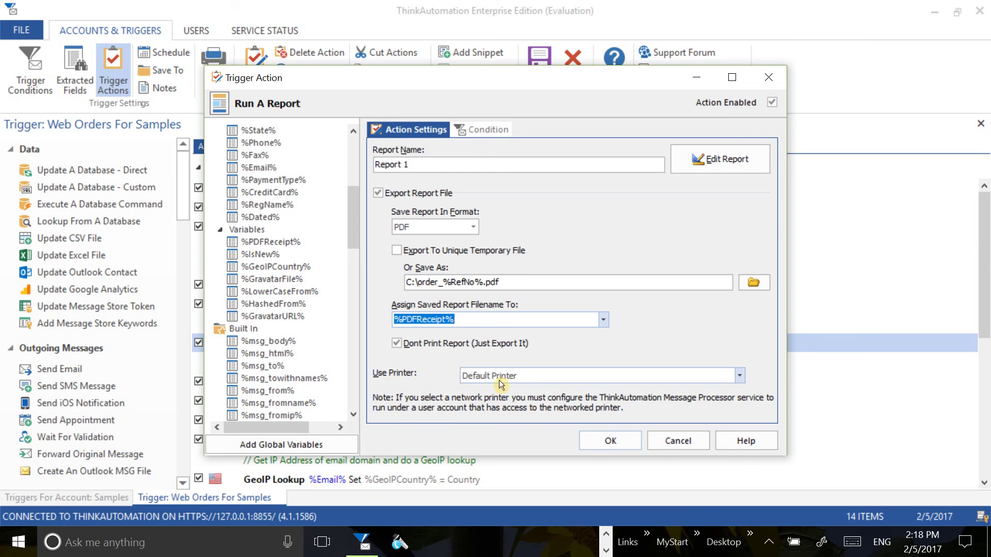
{"action": "left_click", "coordinate": [742, 378]}
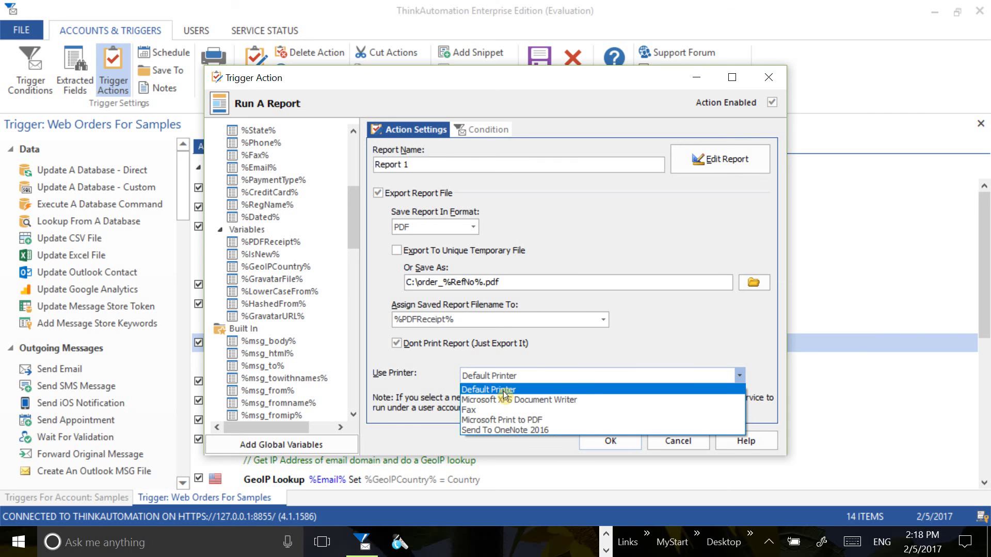
{"action": "left_click", "coordinate": [503, 390]}
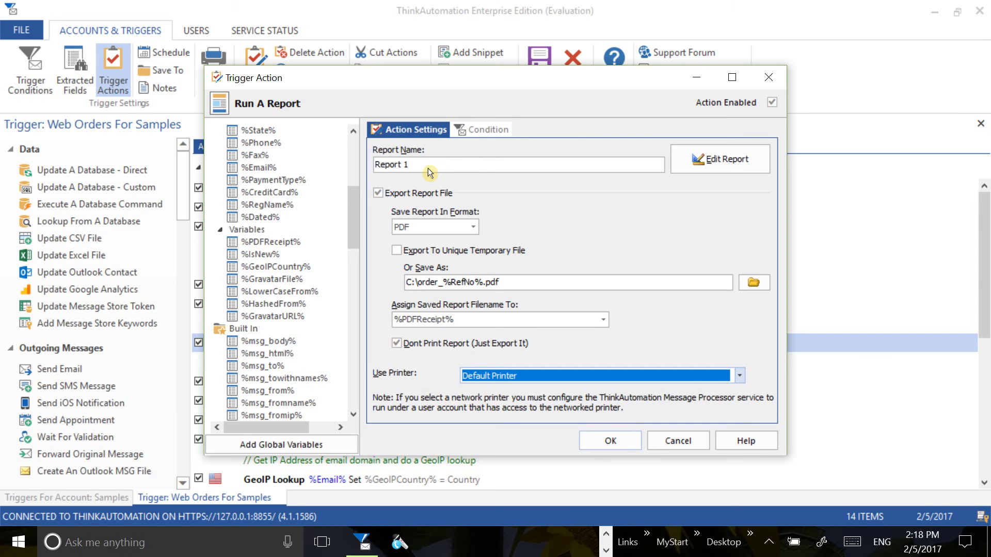
- Open Report 1 in the report designer, review its available fields, and collapse the report properties
{"action": "left_click", "coordinate": [723, 165]}
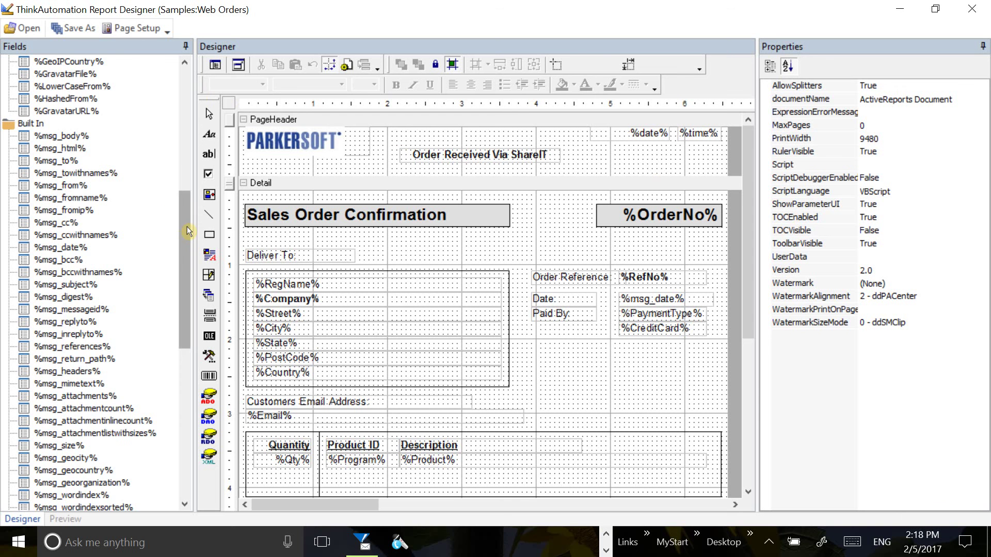
{"action": "left_click_drag", "start_coordinate": [186, 232], "coordinate": [183, 89]}
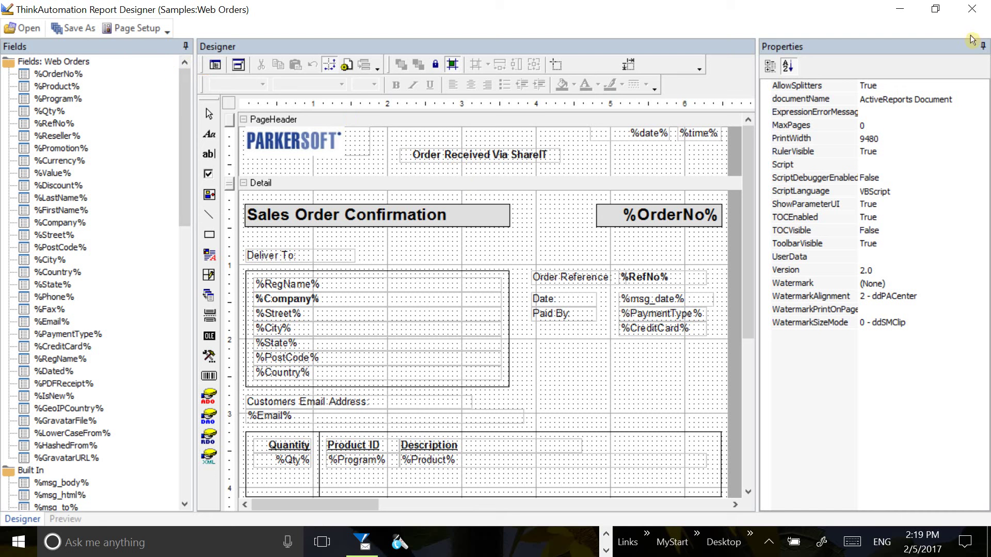
{"action": "left_click", "coordinate": [986, 48]}
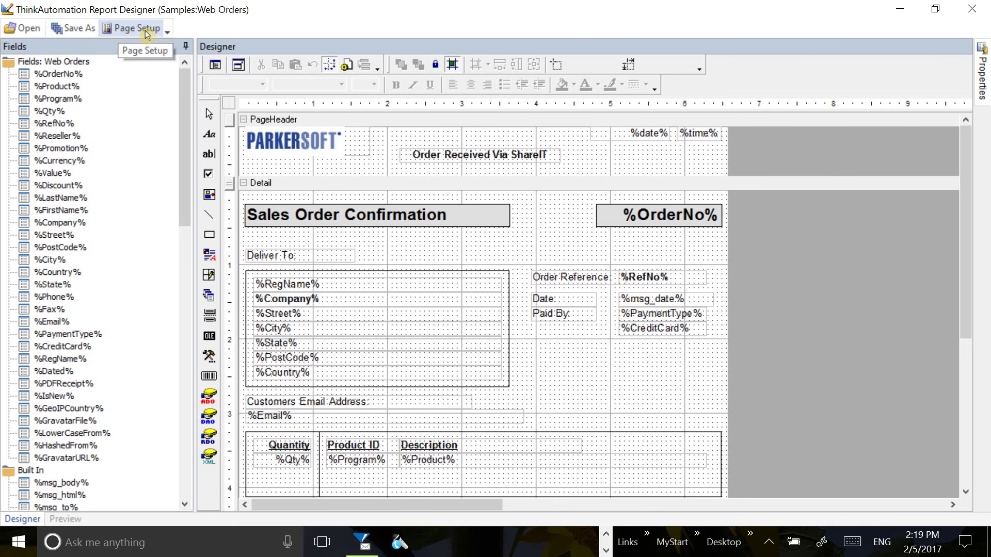
- Check the report's page setup settings and the dialog for opening a saved report, cancelling both
{"action": "left_click", "coordinate": [168, 32]}
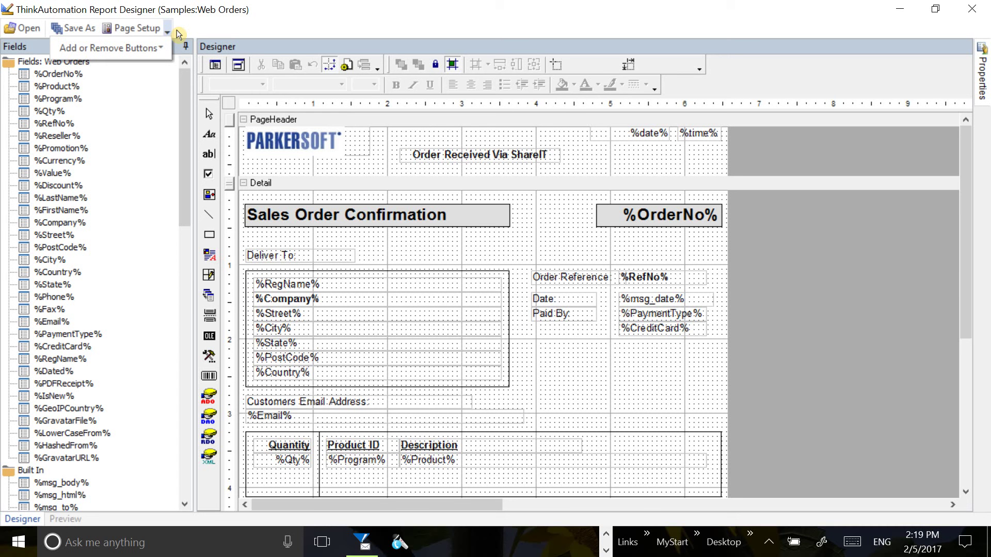
{"action": "left_click", "coordinate": [179, 34]}
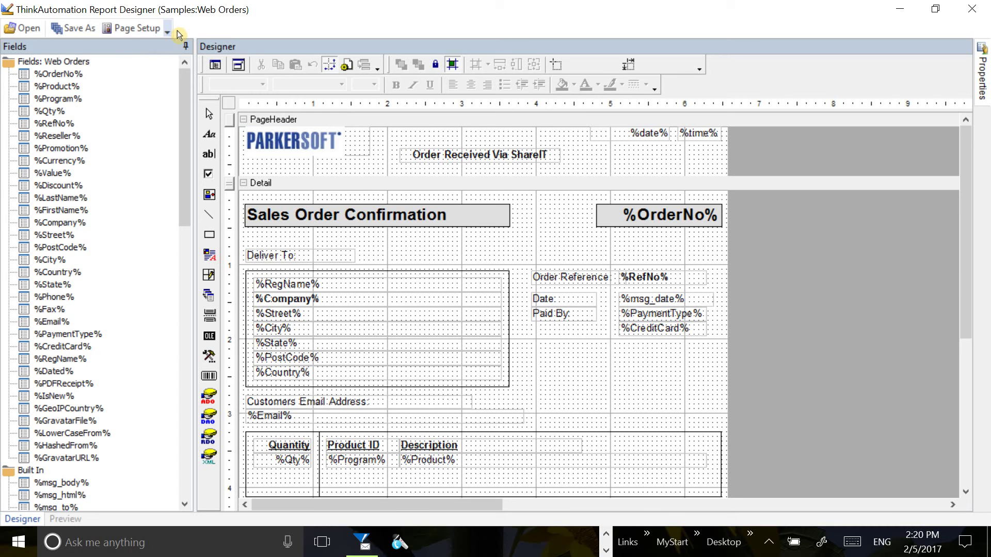
{"action": "left_click", "coordinate": [119, 34]}
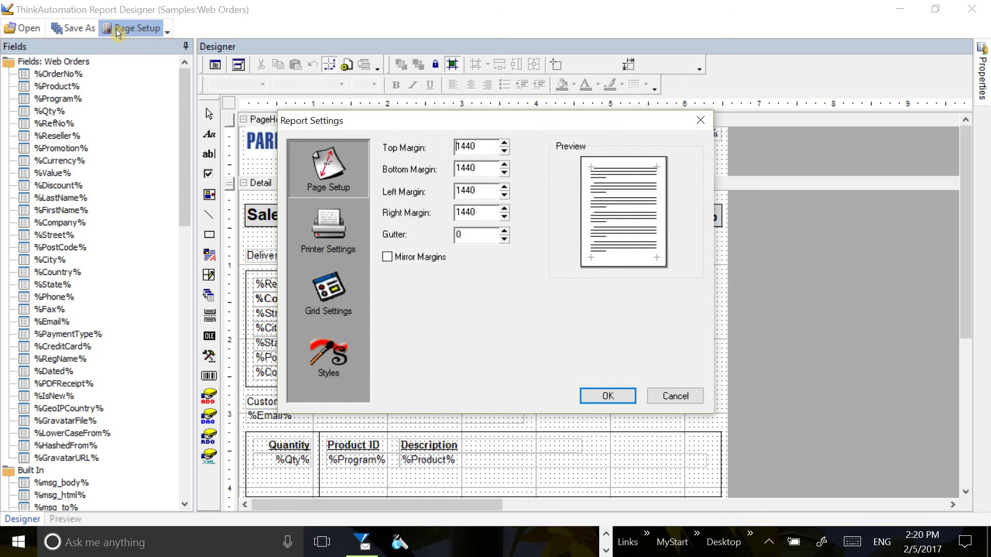
{"action": "left_click", "coordinate": [689, 399]}
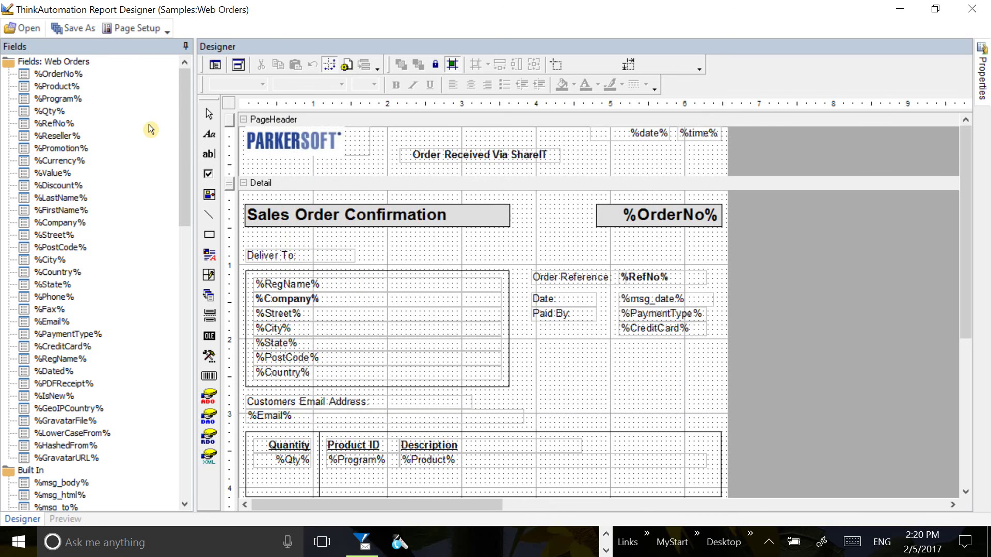
{"action": "left_click", "coordinate": [34, 29]}
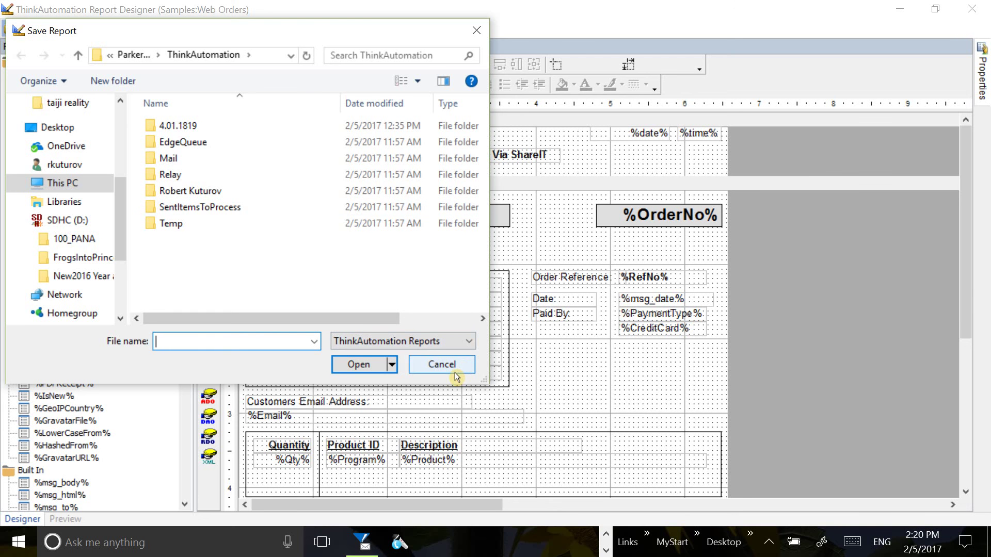
{"action": "left_click", "coordinate": [442, 365]}
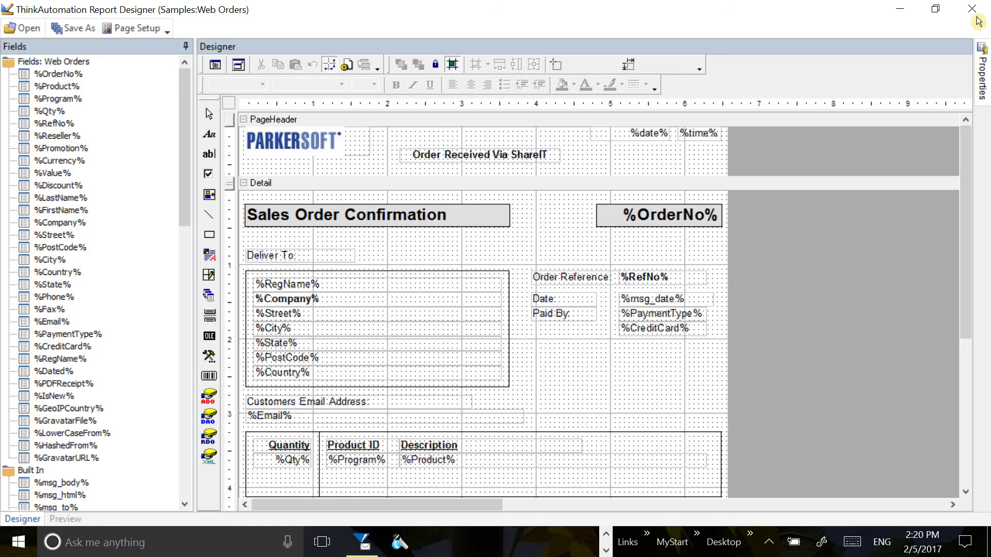
- Close the report designer and leave the Run A Report action without saving changes
{"action": "left_click", "coordinate": [943, 15]}
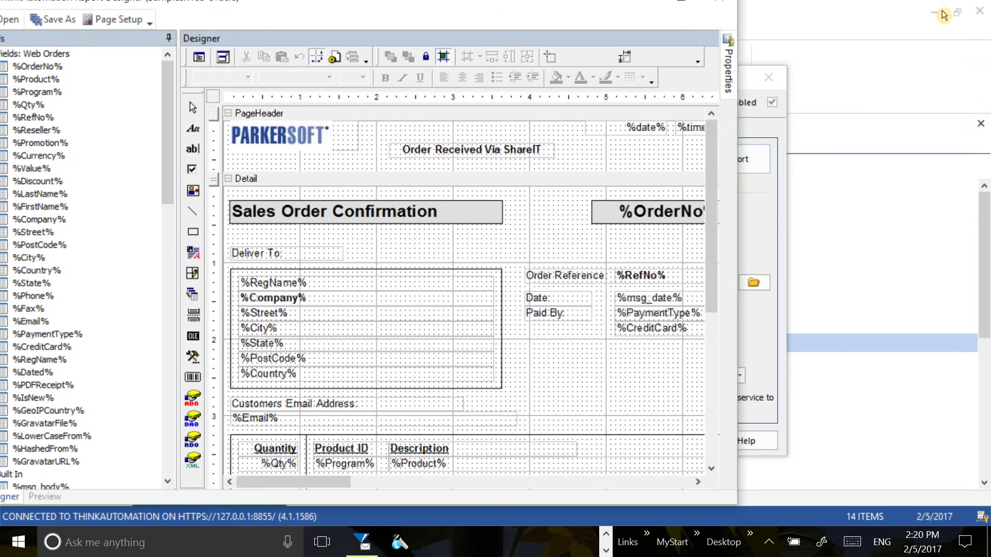
{"action": "left_click_drag", "start_coordinate": [559, 22], "coordinate": [664, 228]}
{"action": "left_click", "coordinate": [829, 218]}
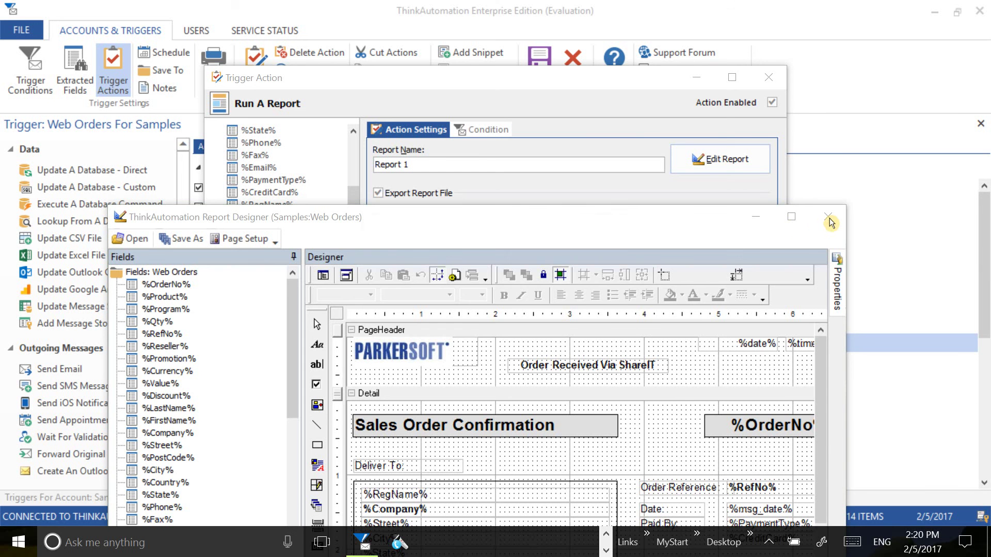
{"action": "left_click", "coordinate": [503, 325]}
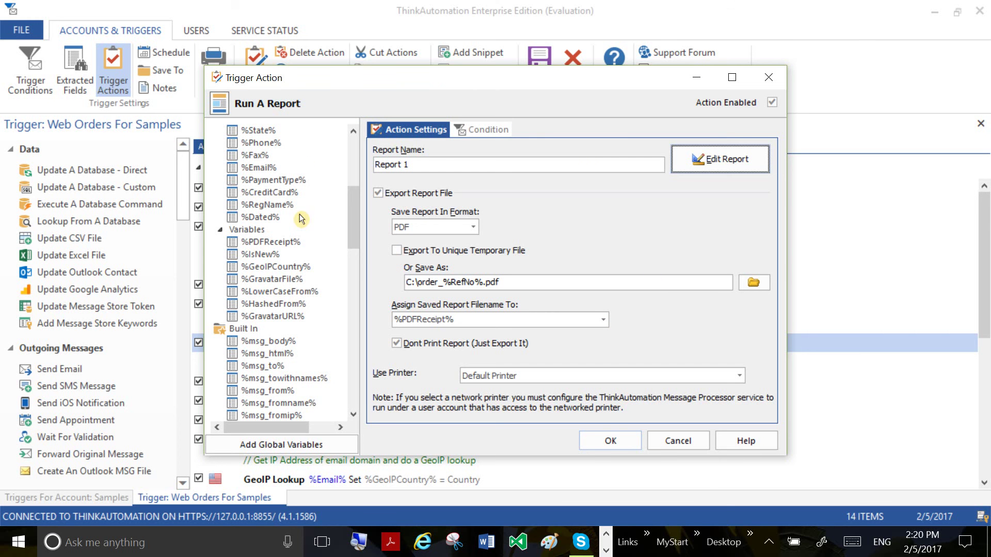
{"action": "left_click", "coordinate": [676, 444]}
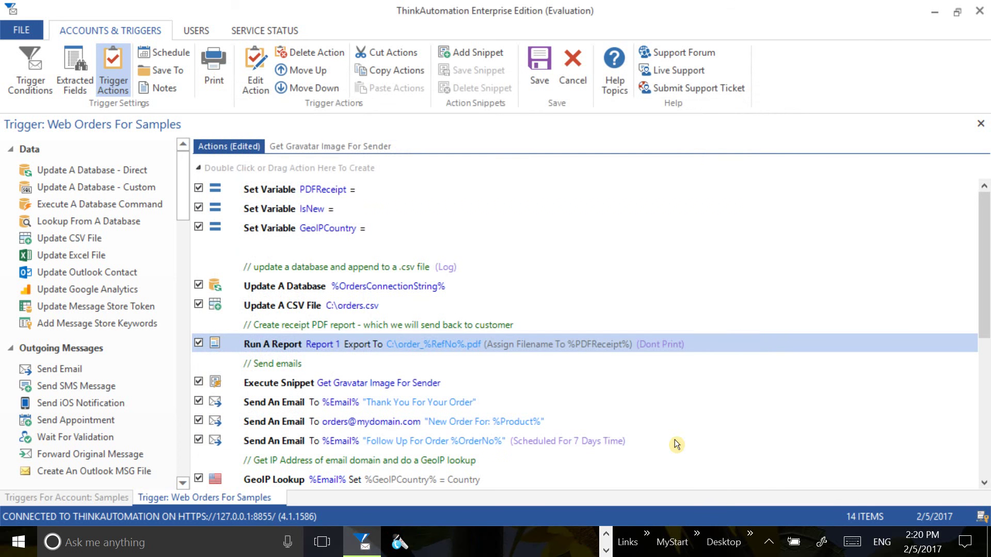